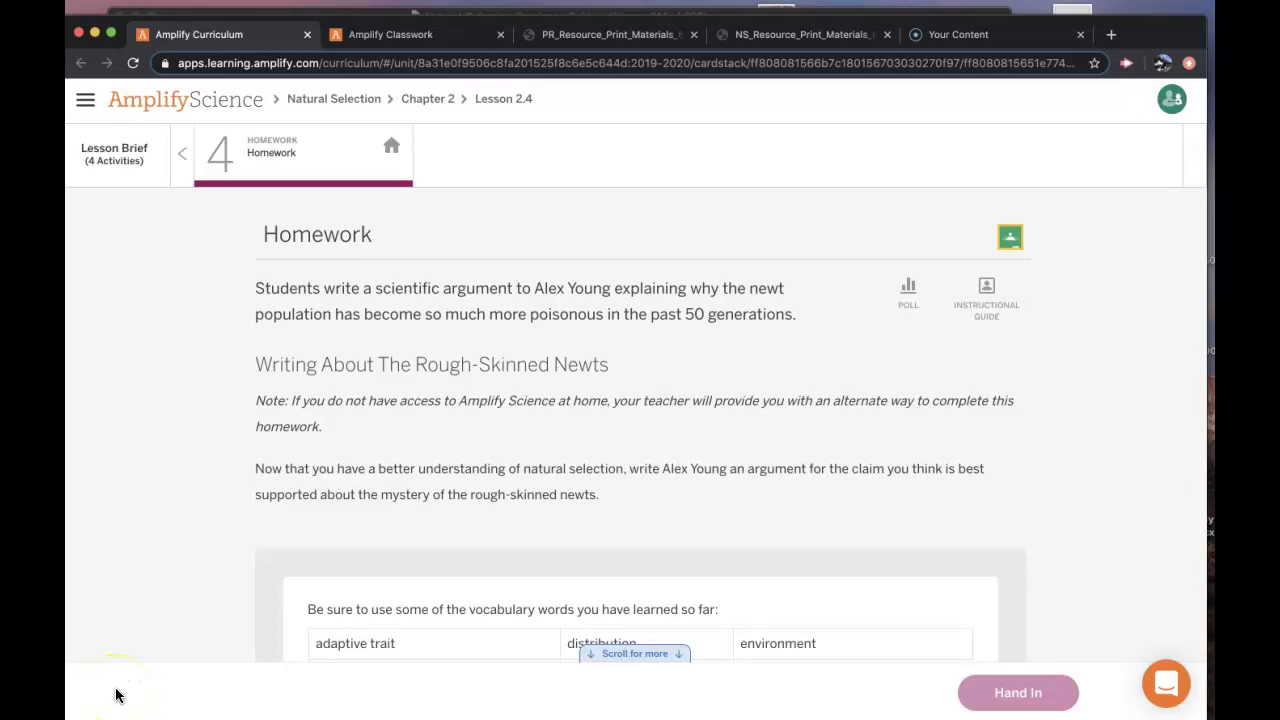
- Highlight the introductory sentences of the homework that describe the scientific argument about the poisonous newt population
left_click(257, 286)
left_click_drag(257, 286, 798, 317)
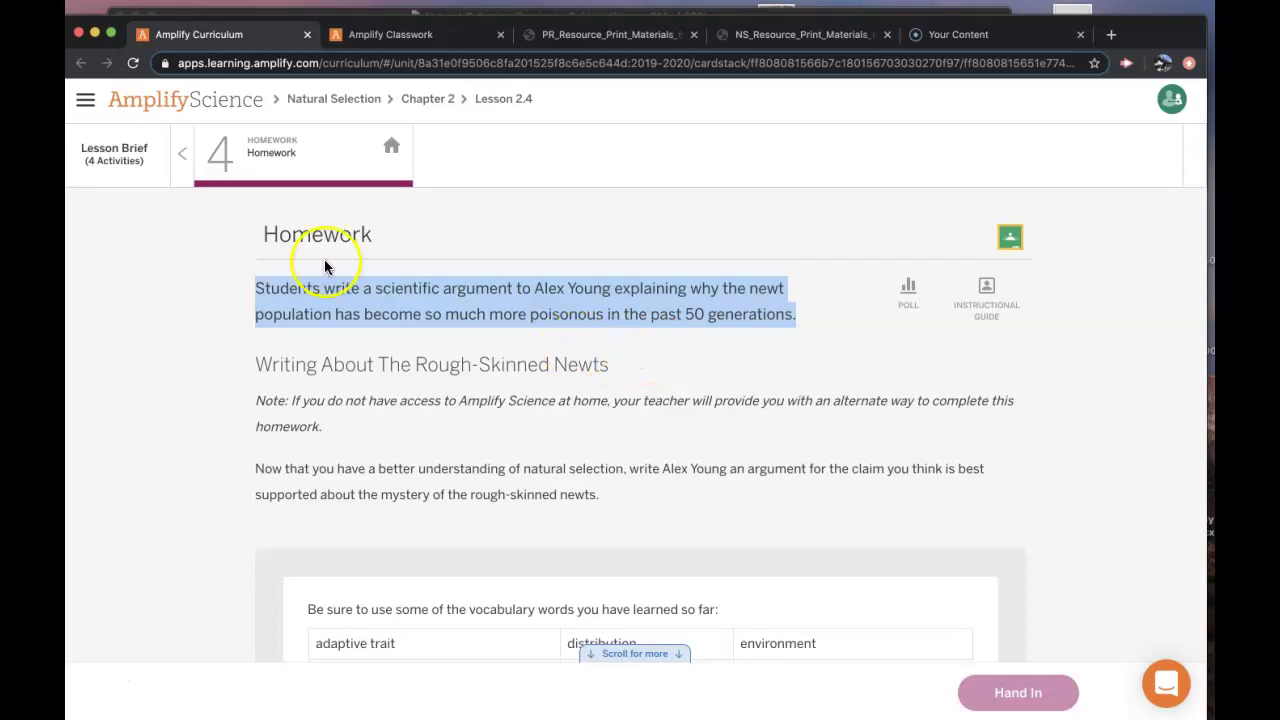
- Open the activity "Reasoning About the Rough-Skinned Newts" and examine its claims and Reasoning Tool table
left_click(183, 152)
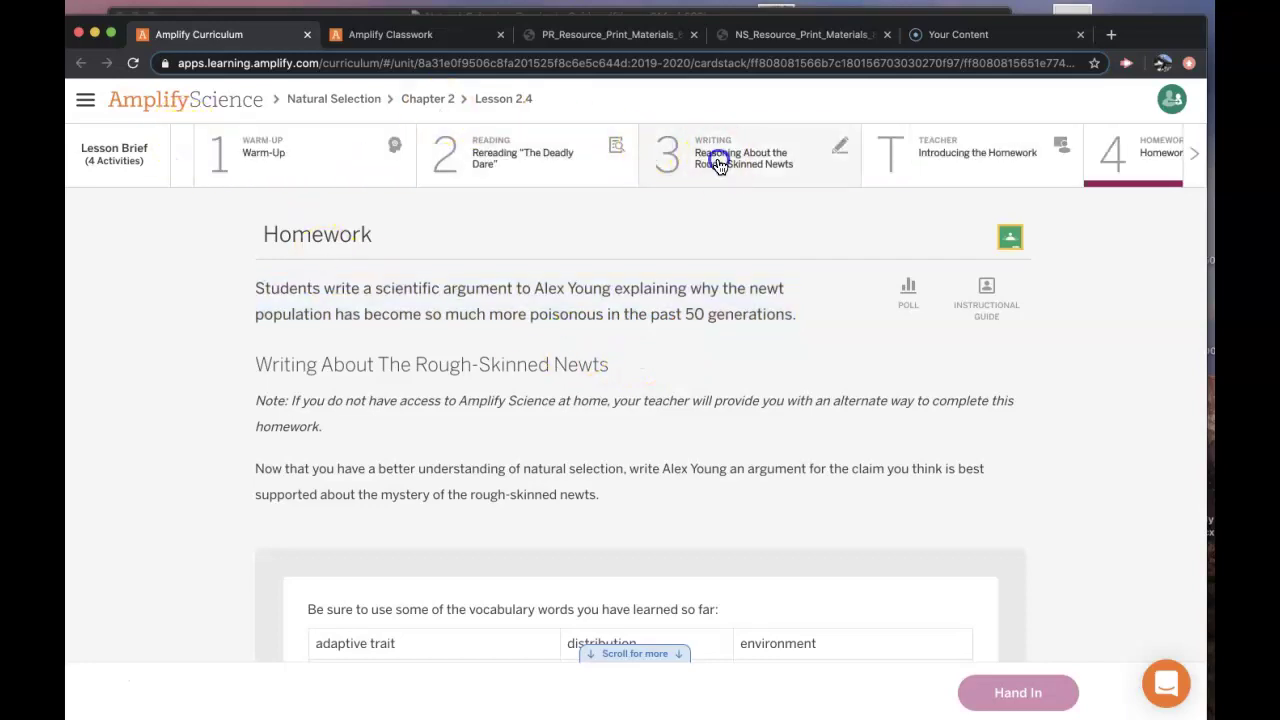
left_click(714, 160)
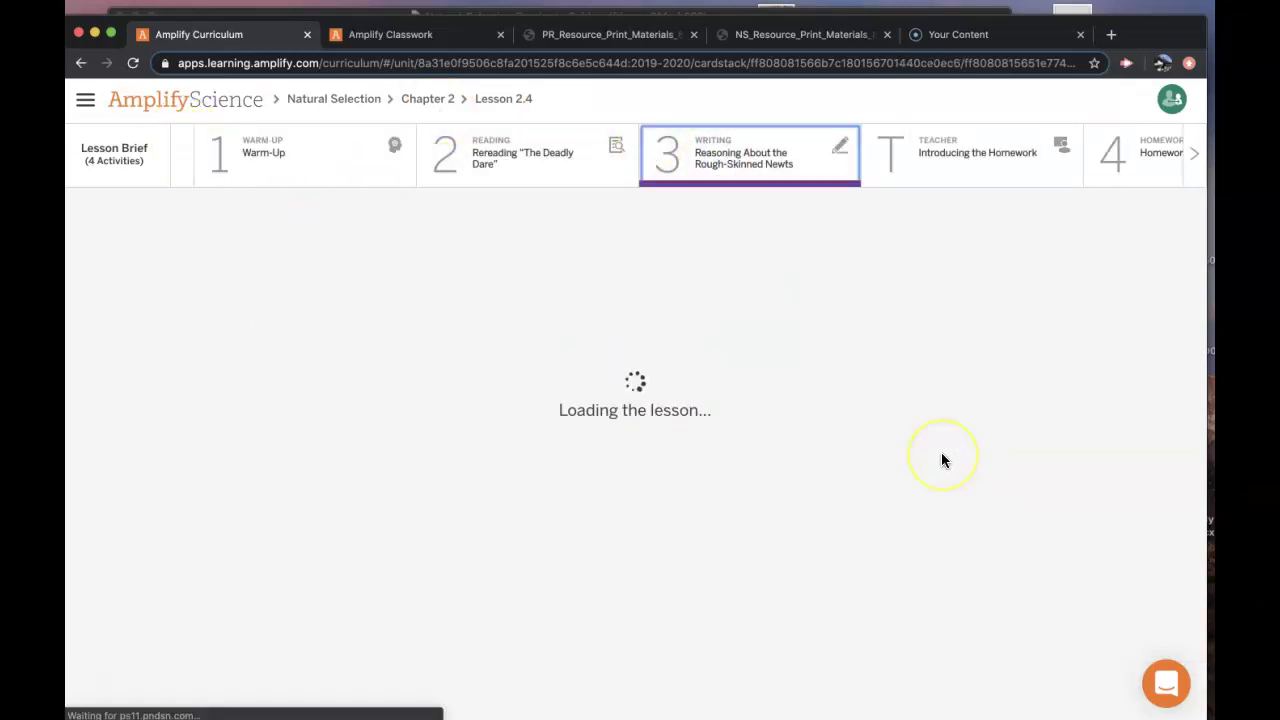
scroll(941, 460, "down", 4)
scroll(941, 456, "down", 5)
left_click(842, 366)
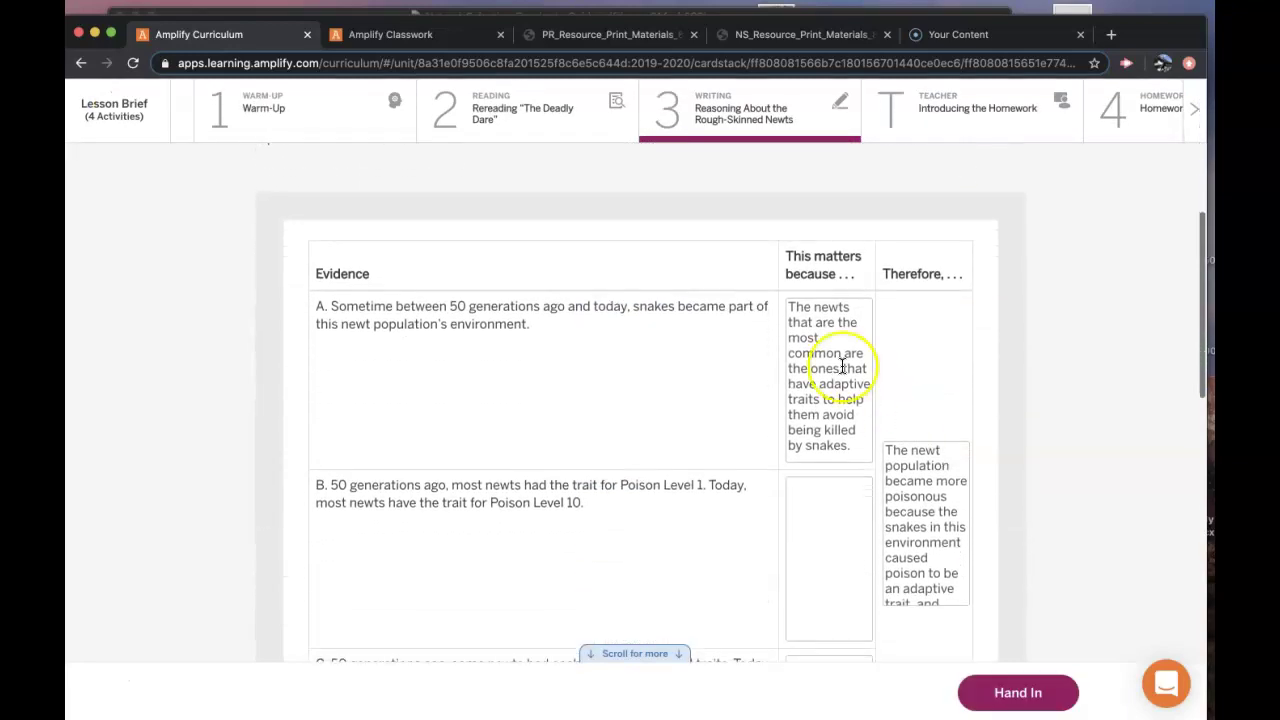
scroll(842, 366, "down", 5)
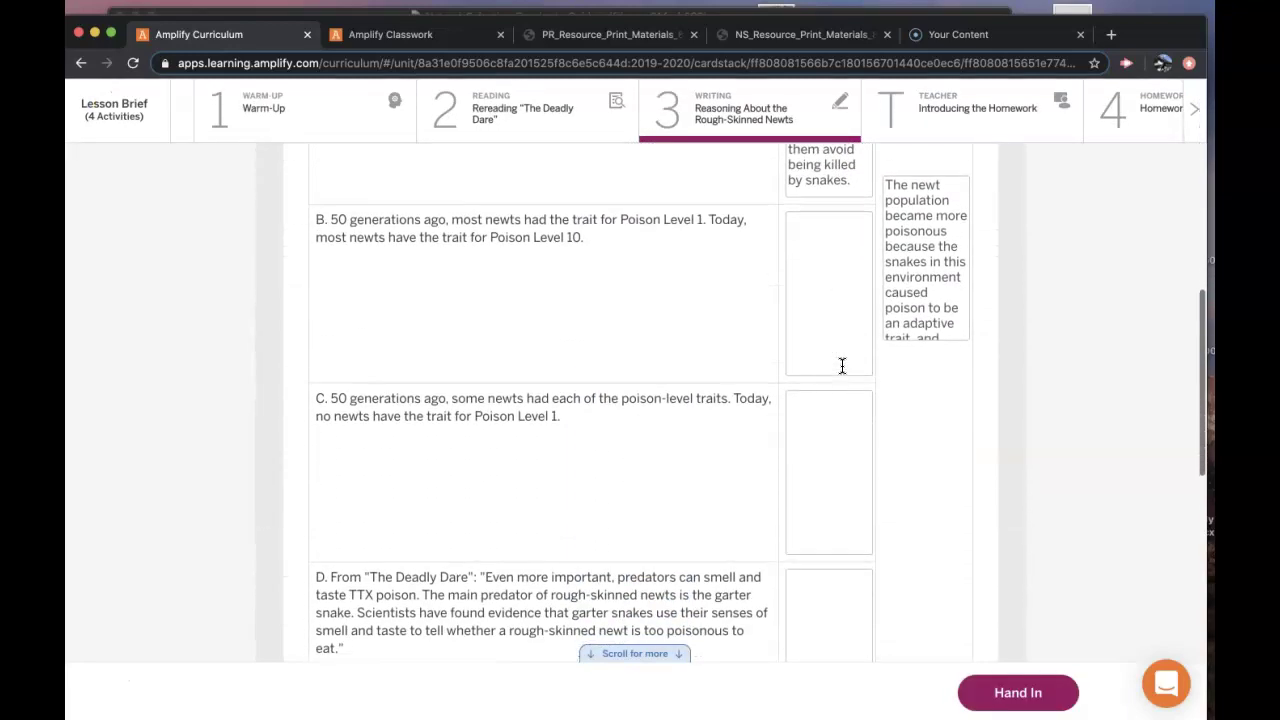
scroll(842, 366, "up", 4)
scroll(842, 367, "down", 1)
scroll(842, 366, "down", 3)
scroll(843, 363, "up", 7)
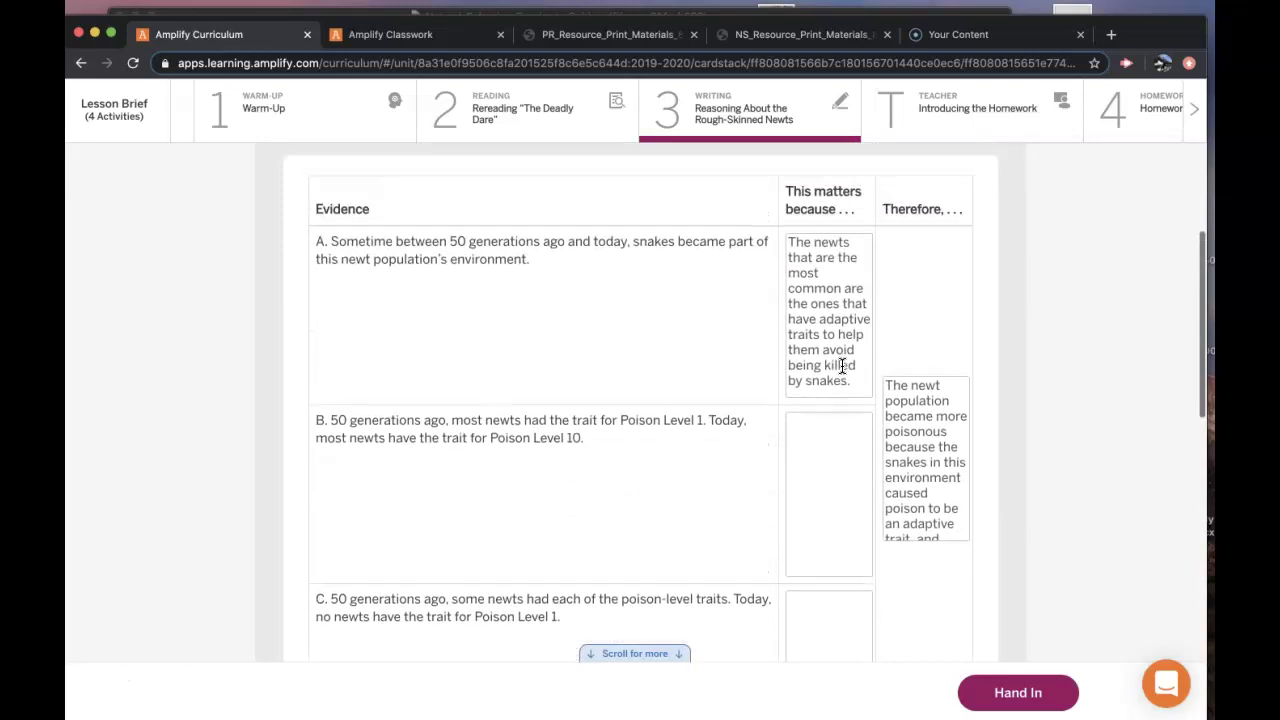
left_click(1068, 228)
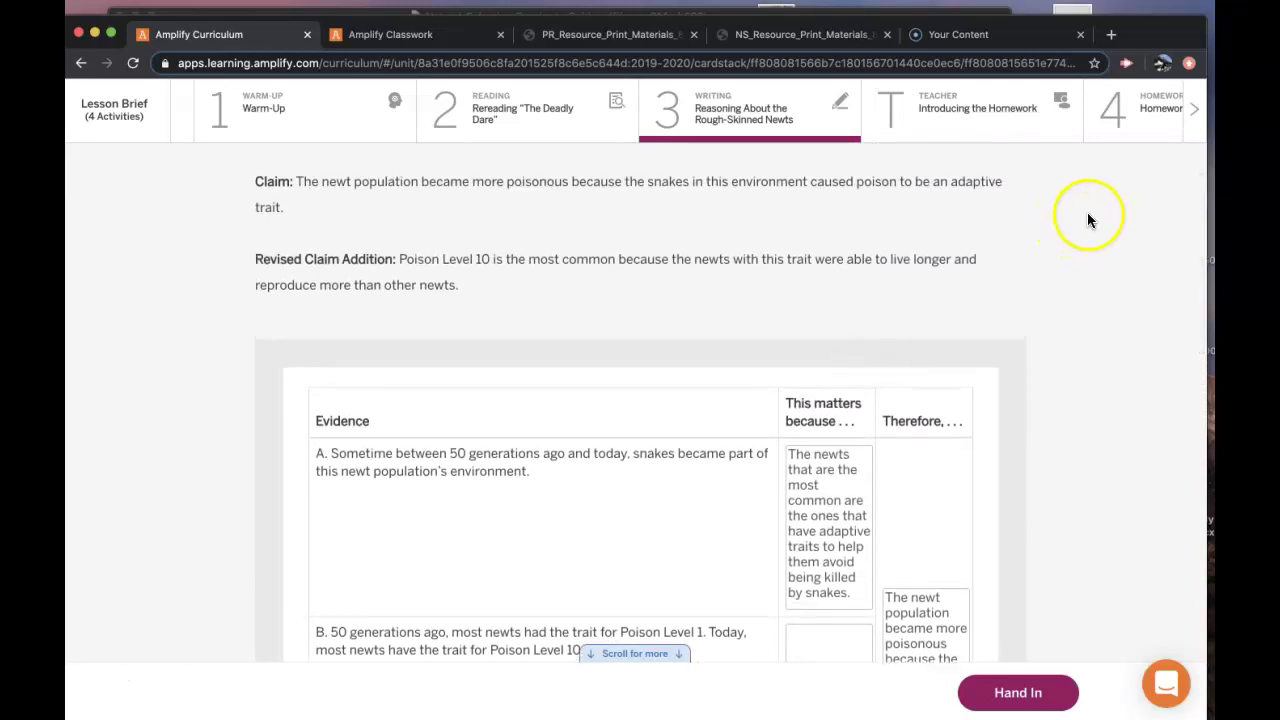
- Return to the Homework activity and review its writing instructions and vocabulary word list
left_click(1128, 108)
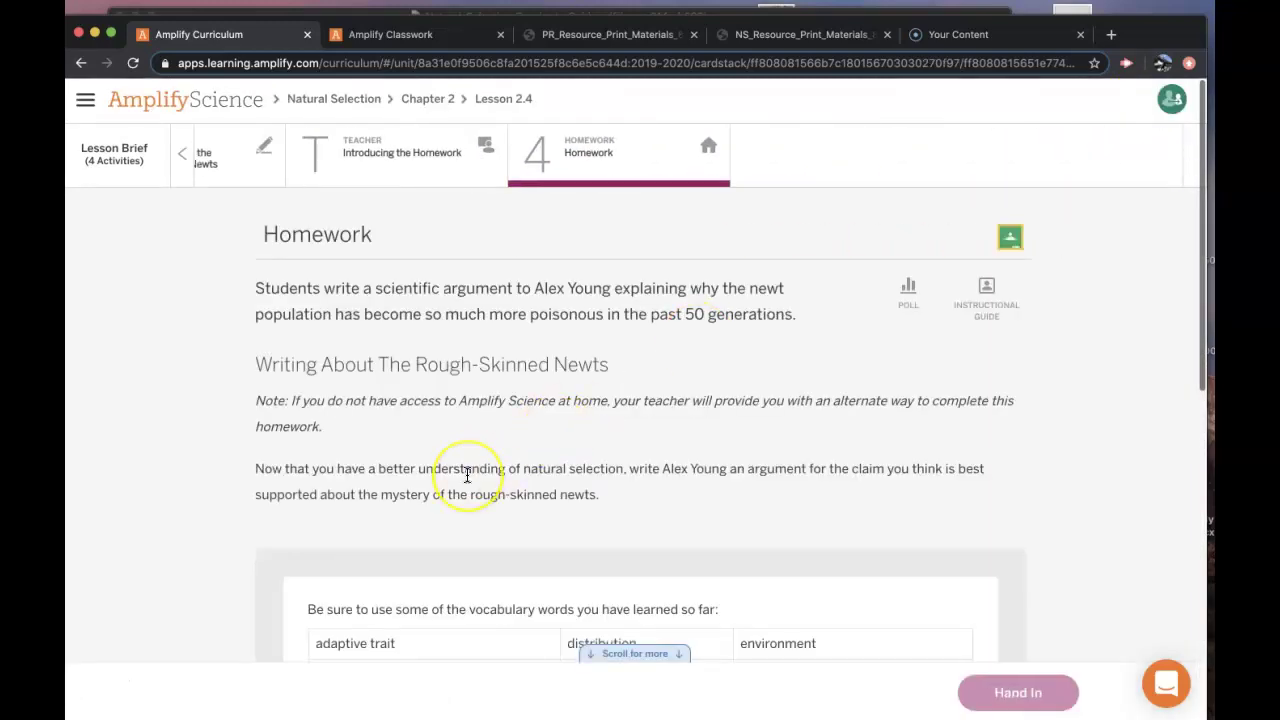
scroll(466, 474, "down", 2)
scroll(466, 474, "down", 2)
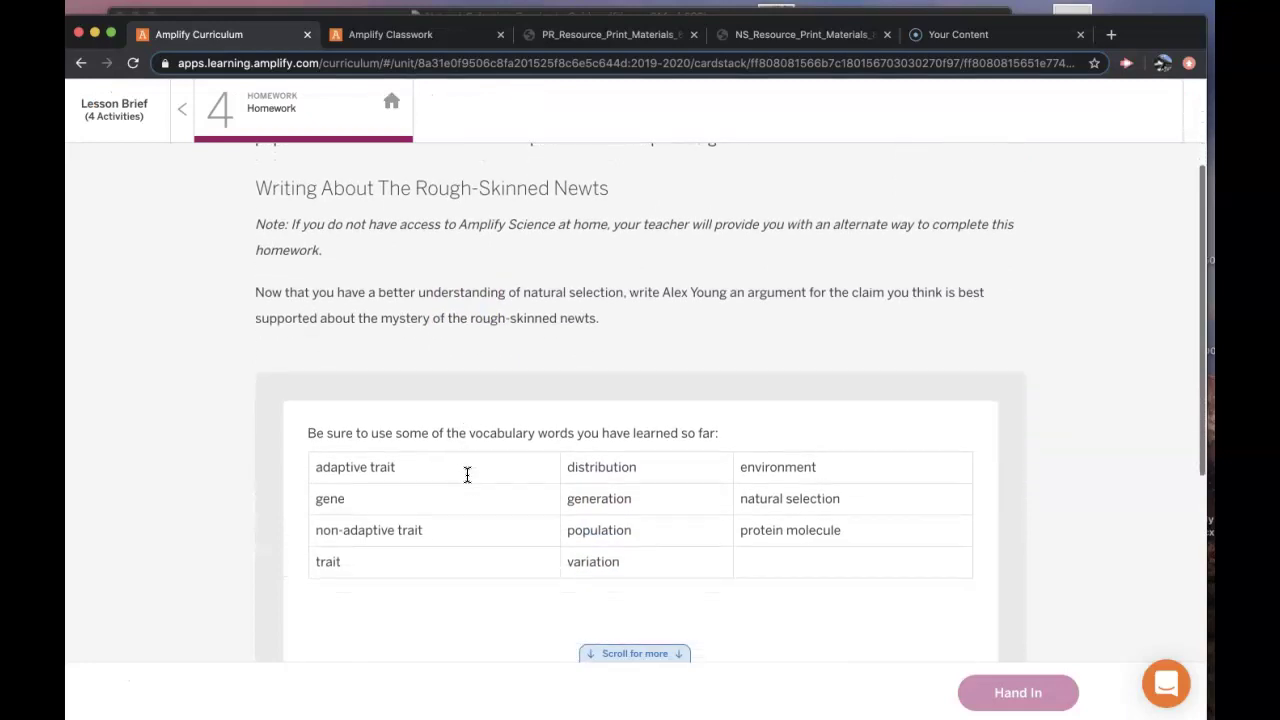
left_click(438, 550)
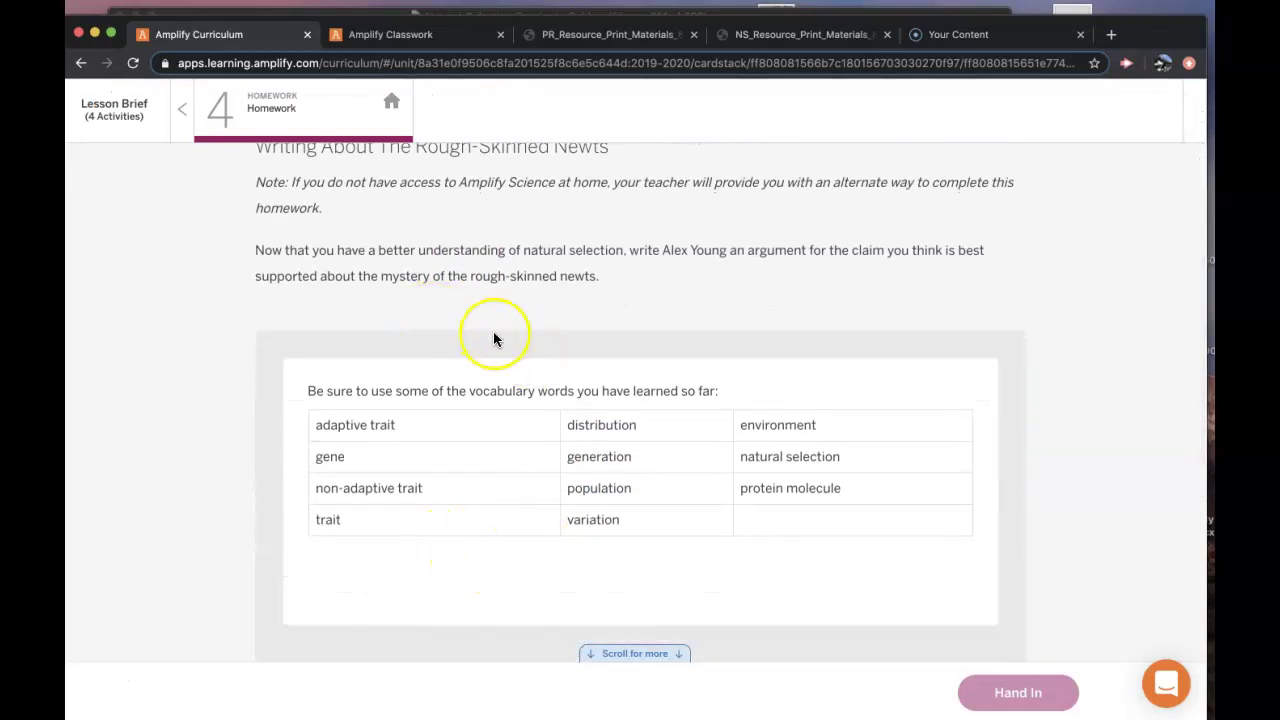
scroll(491, 337, "down", 1)
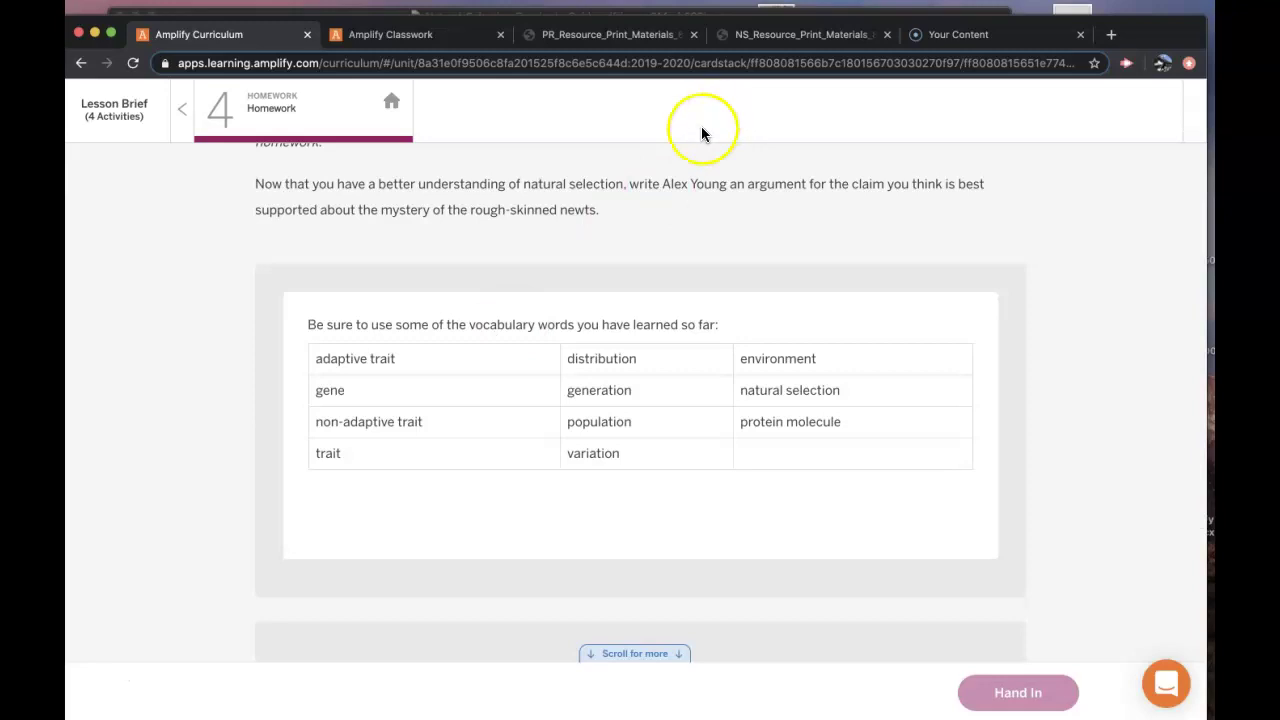
scroll(517, 262, "up", 2)
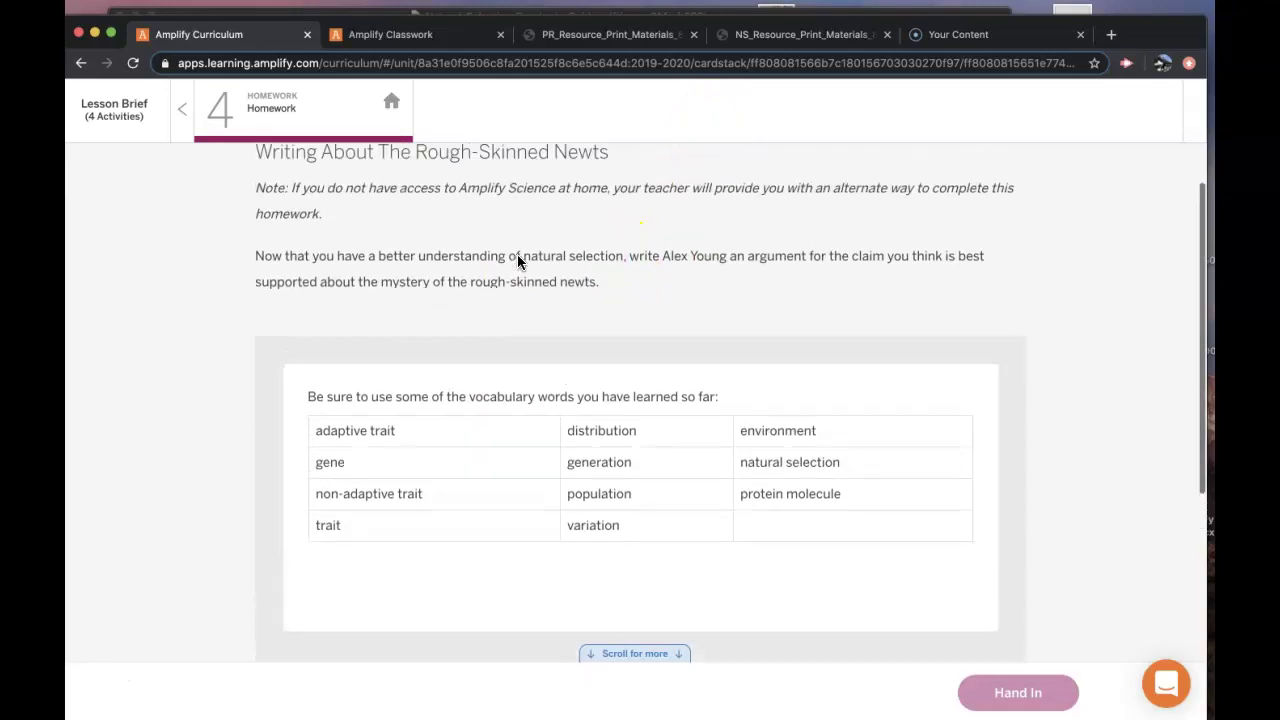
scroll(517, 262, "down", 3)
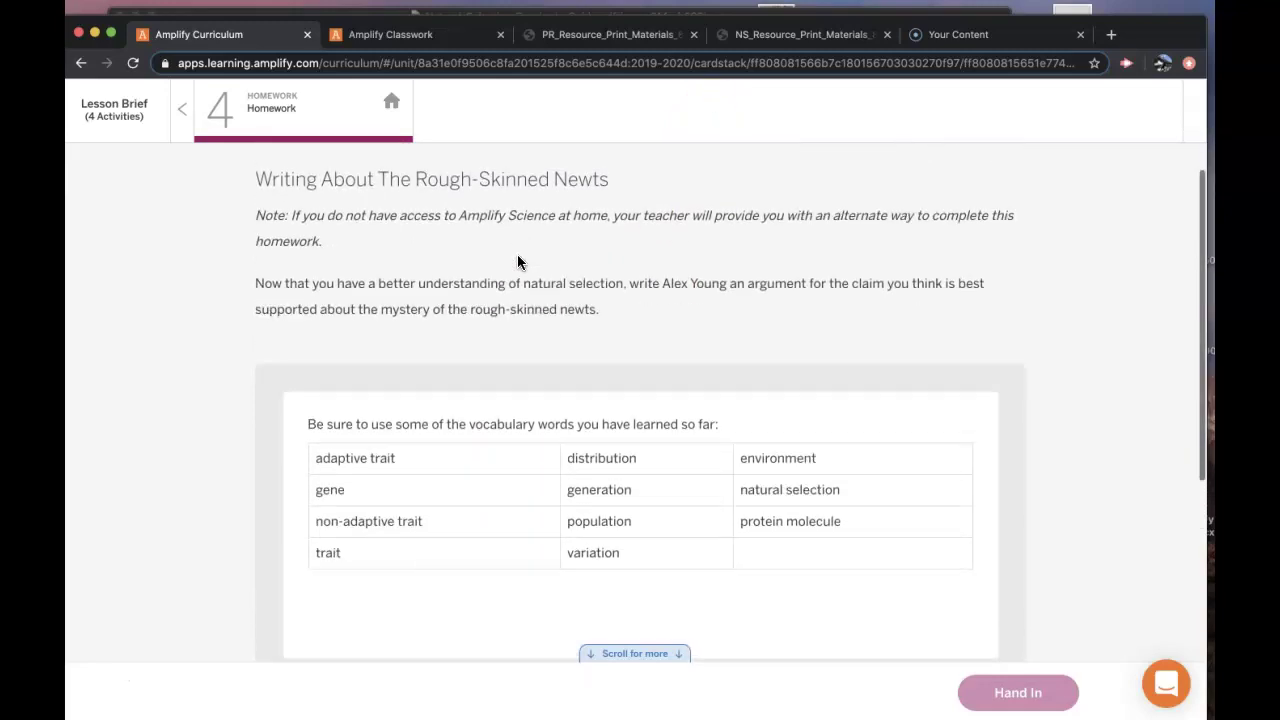
scroll(517, 262, "up", 3)
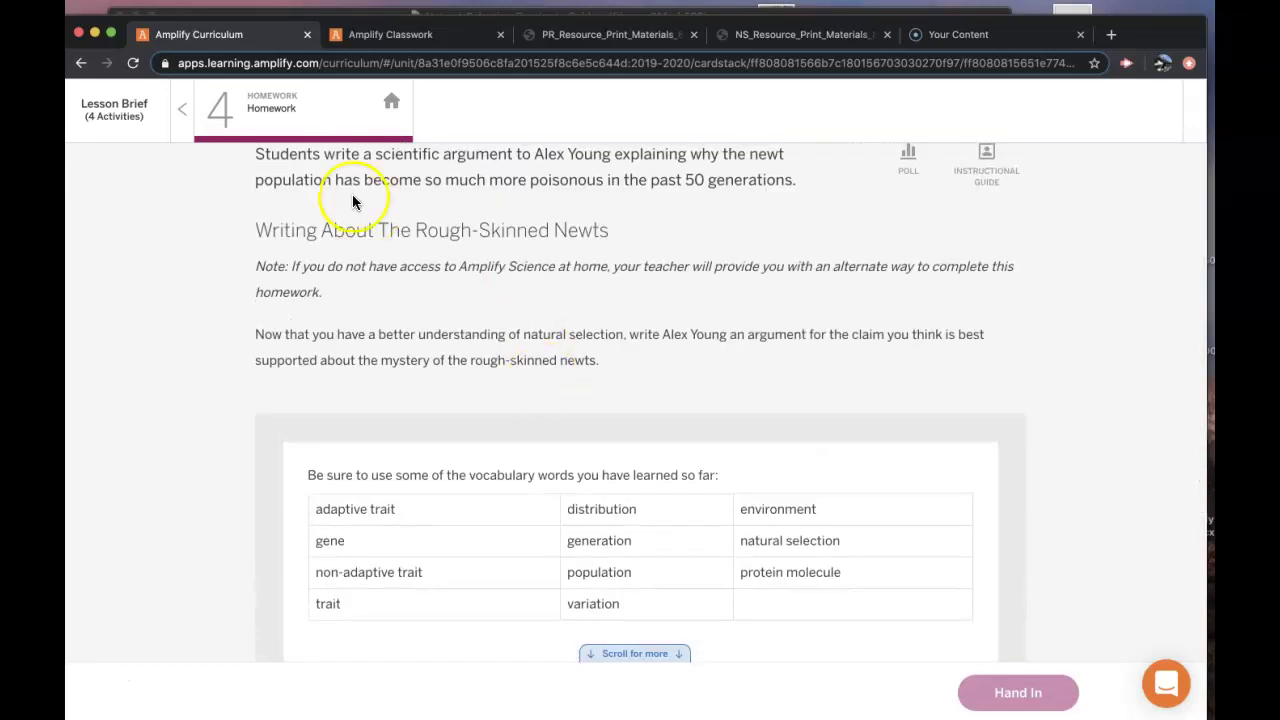
- Go back to activity 3 and examine the evidence rows and the "This matters because" entries in the Reasoning Tool
left_click(183, 110)
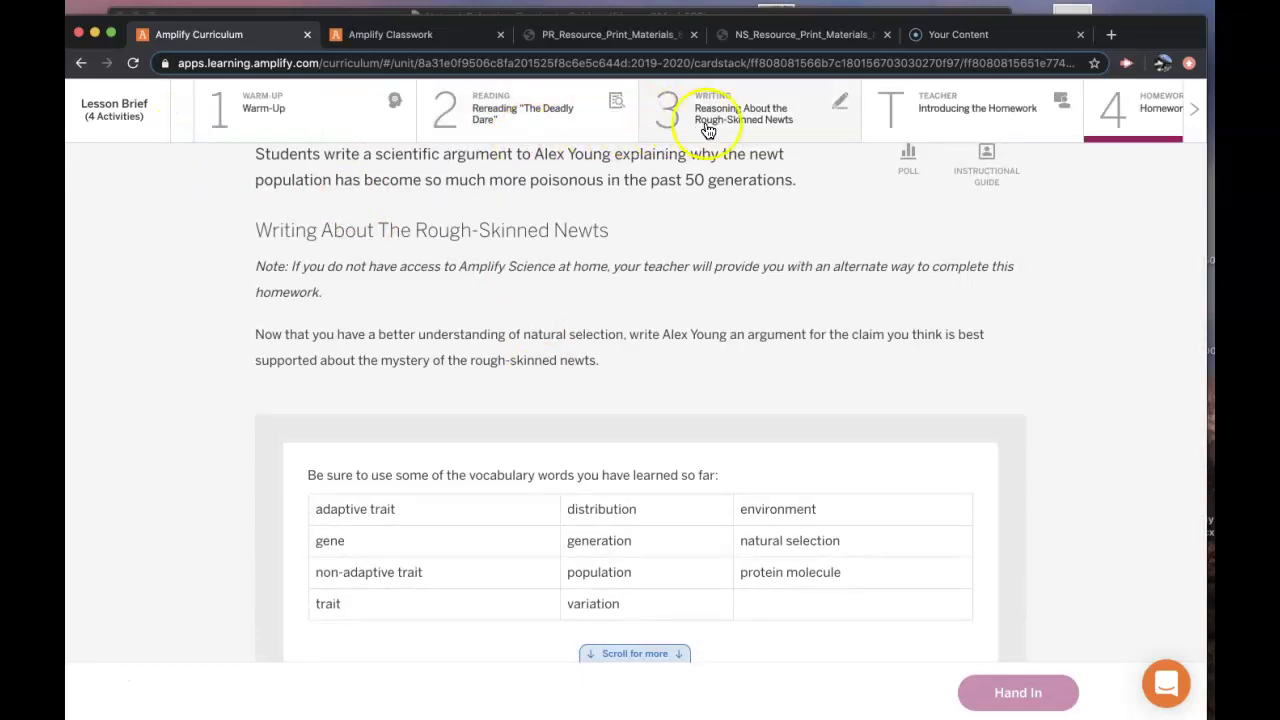
left_click(709, 124)
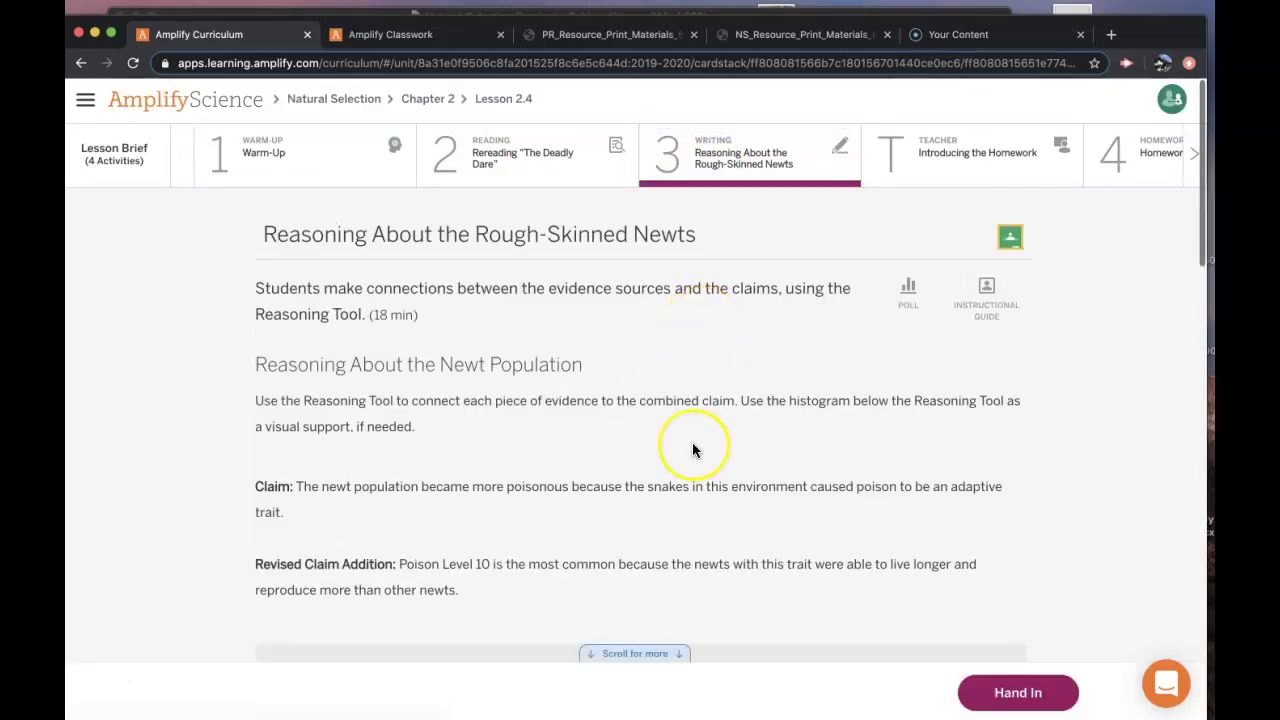
scroll(692, 450, "down", 5)
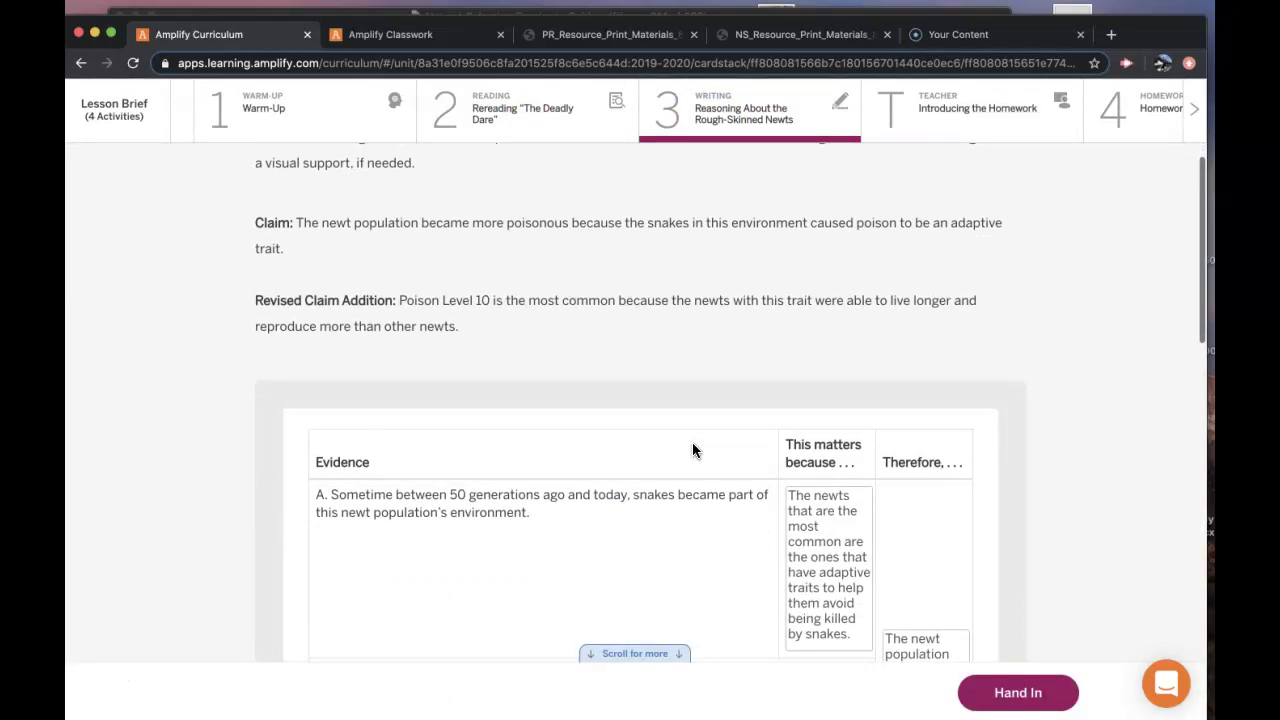
scroll(693, 445, "down", 4)
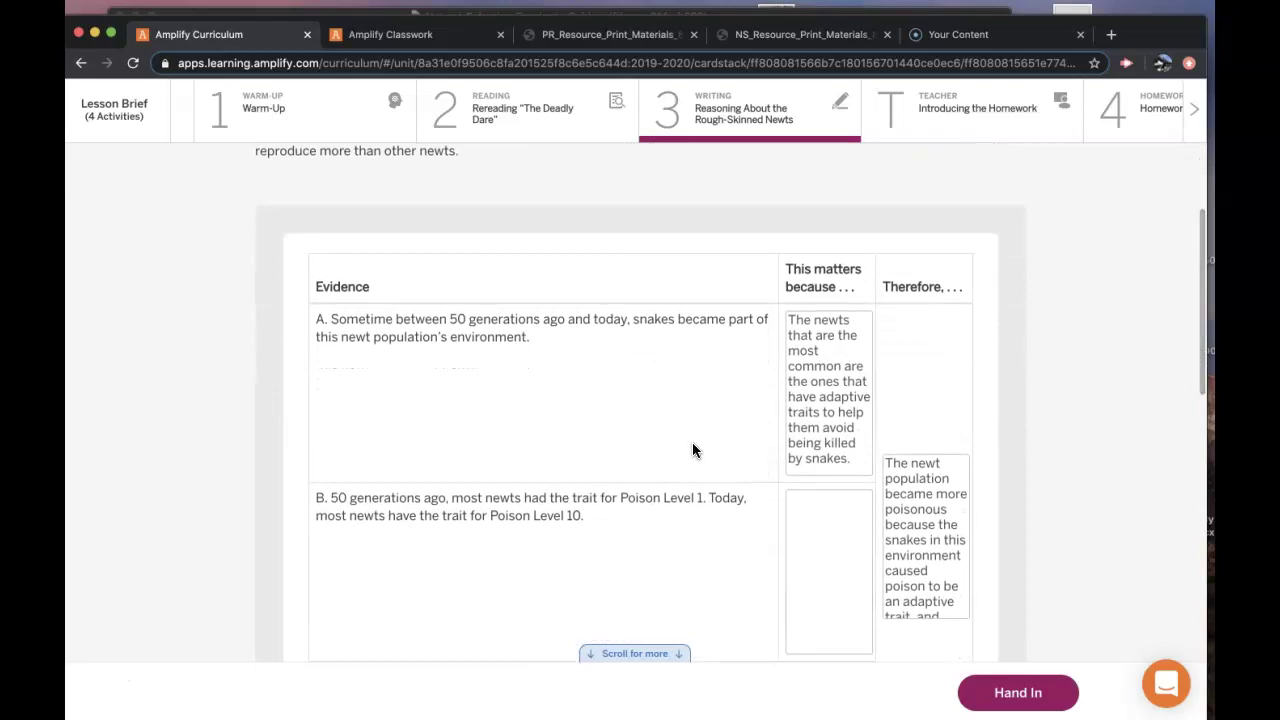
scroll(692, 450, "down", 3)
scroll(692, 450, "down", 3)
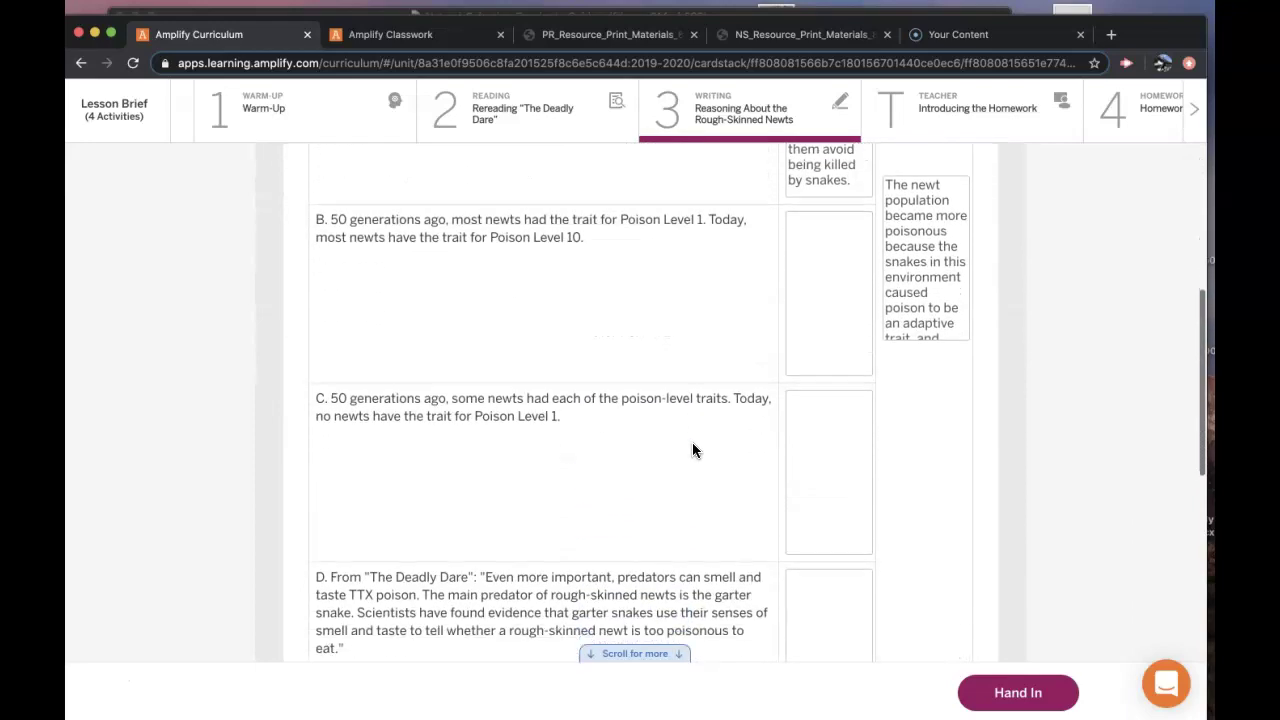
scroll(666, 390, "up", 3)
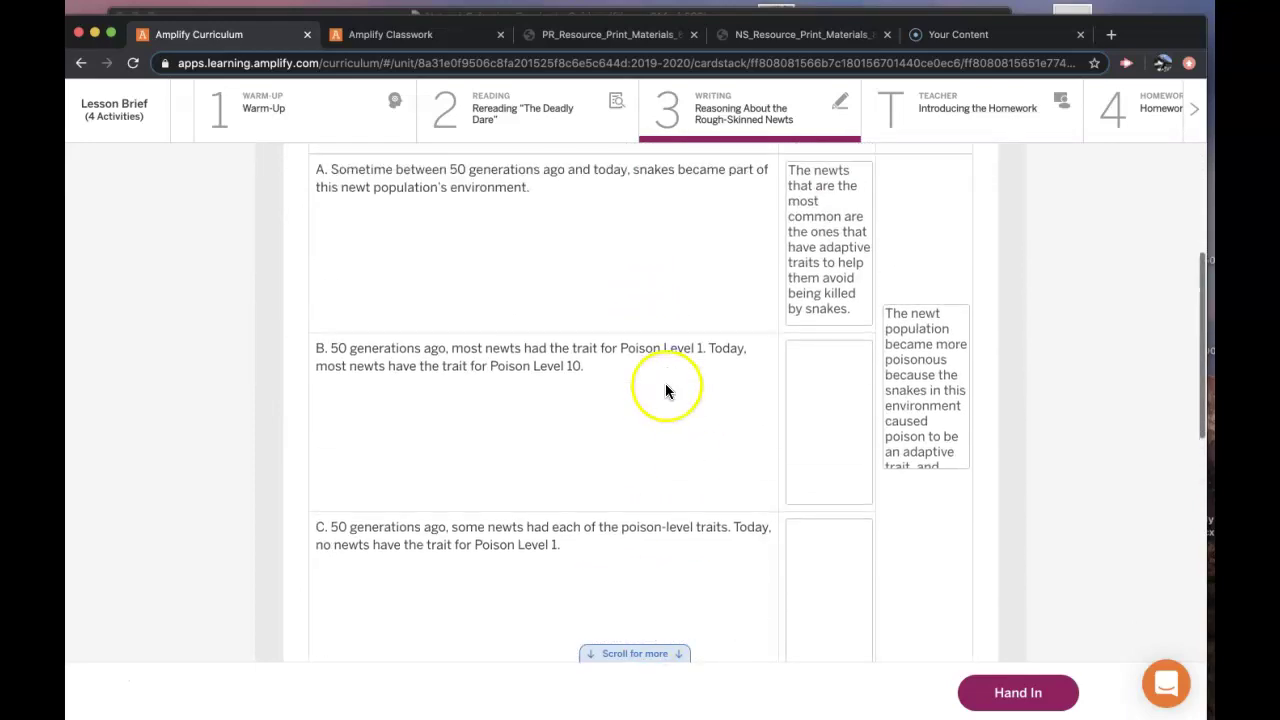
scroll(648, 386, "up", 1)
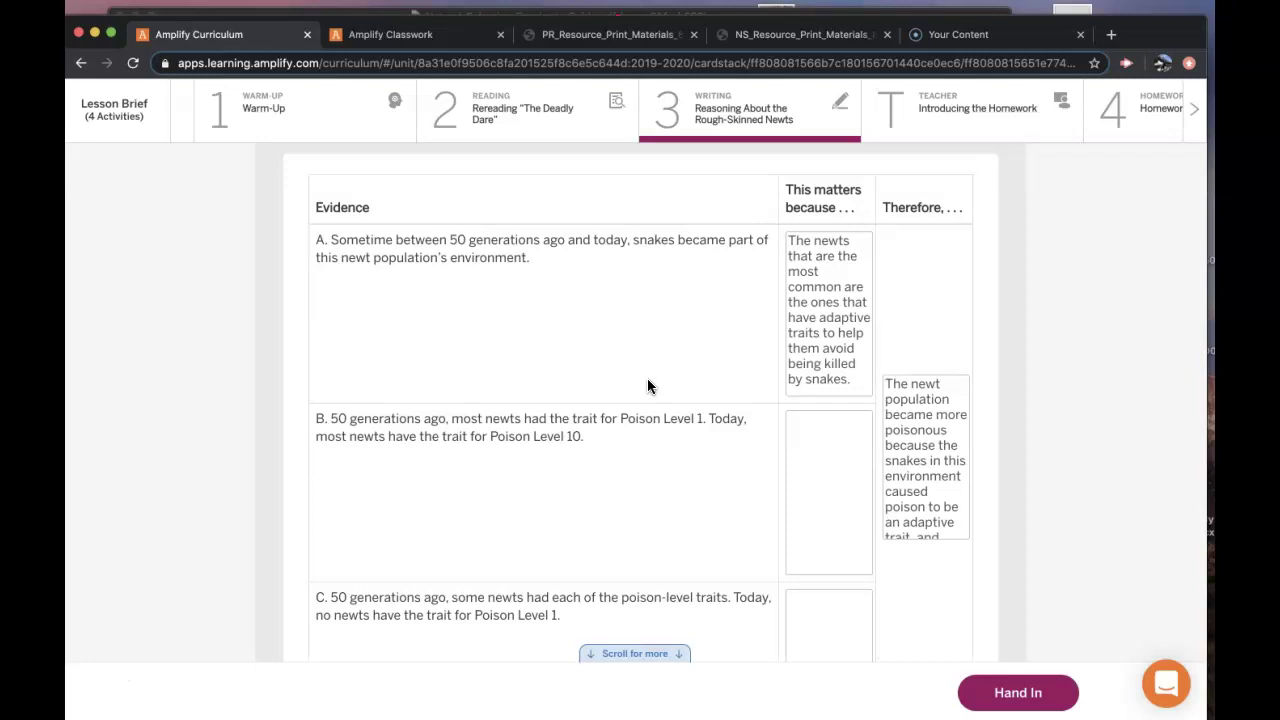
left_click(617, 360)
left_click(822, 258)
left_click(617, 332)
- Copy the entire "Therefore" text from the Reasoning Tool and paste it into the Homework response box
left_click(886, 381)
left_click_drag(886, 381, 951, 563)
key("super+c")
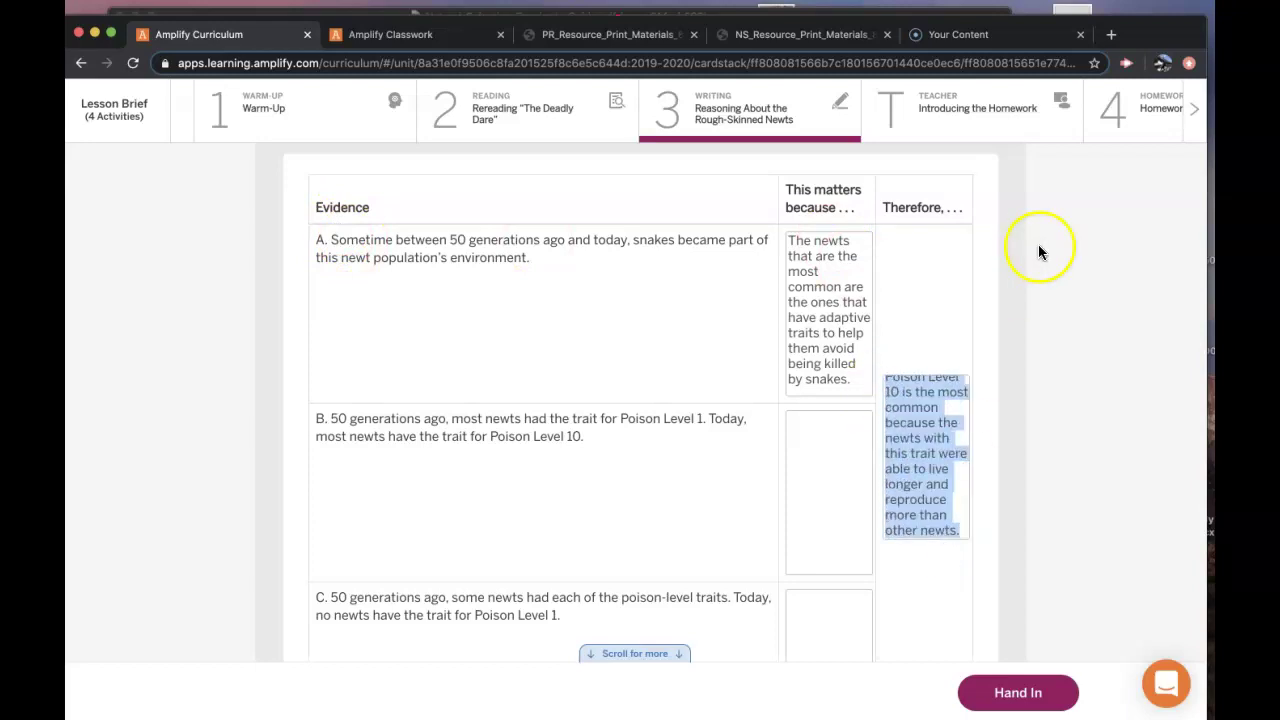
left_click(1140, 100)
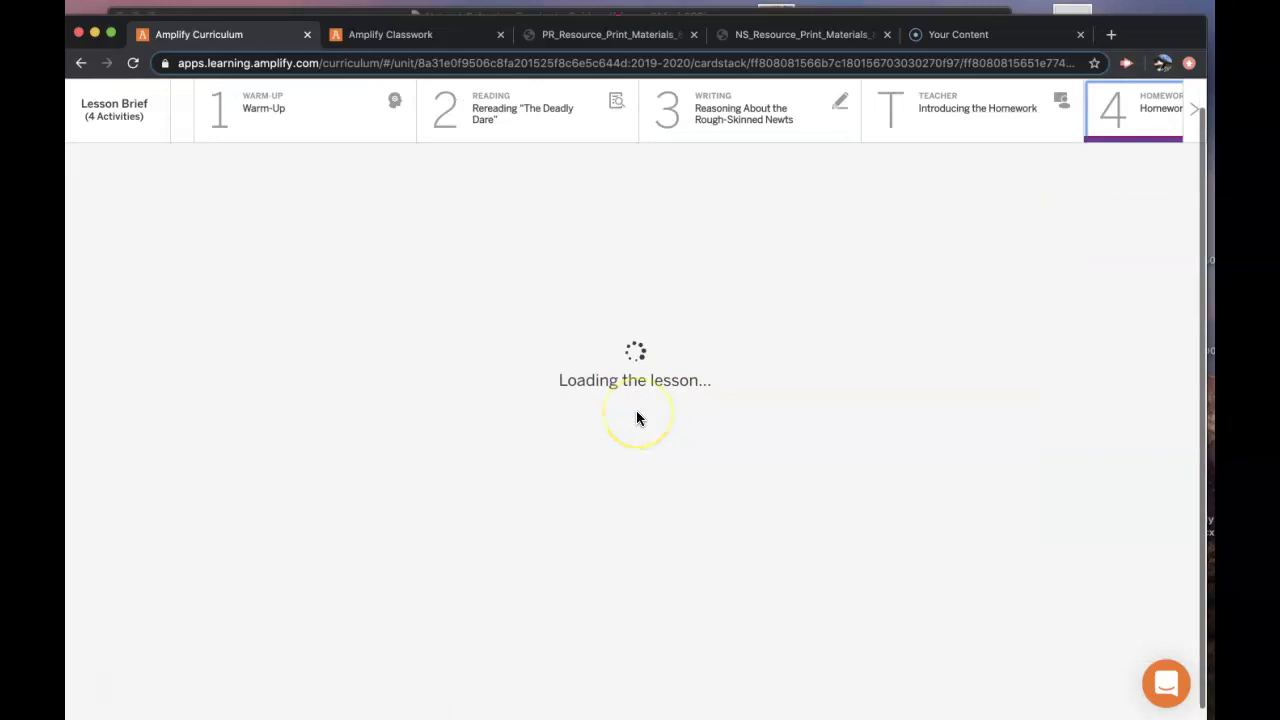
scroll(636, 418, "down", 5)
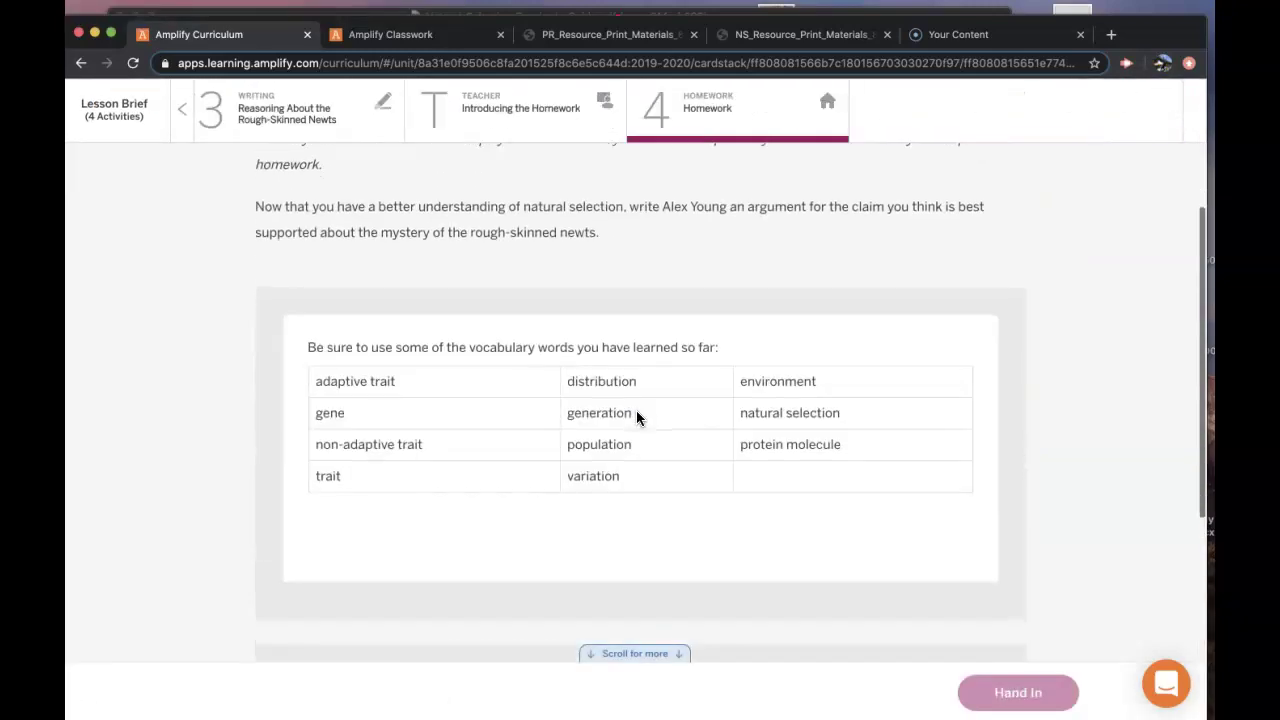
left_click(426, 523)
key("super+v")
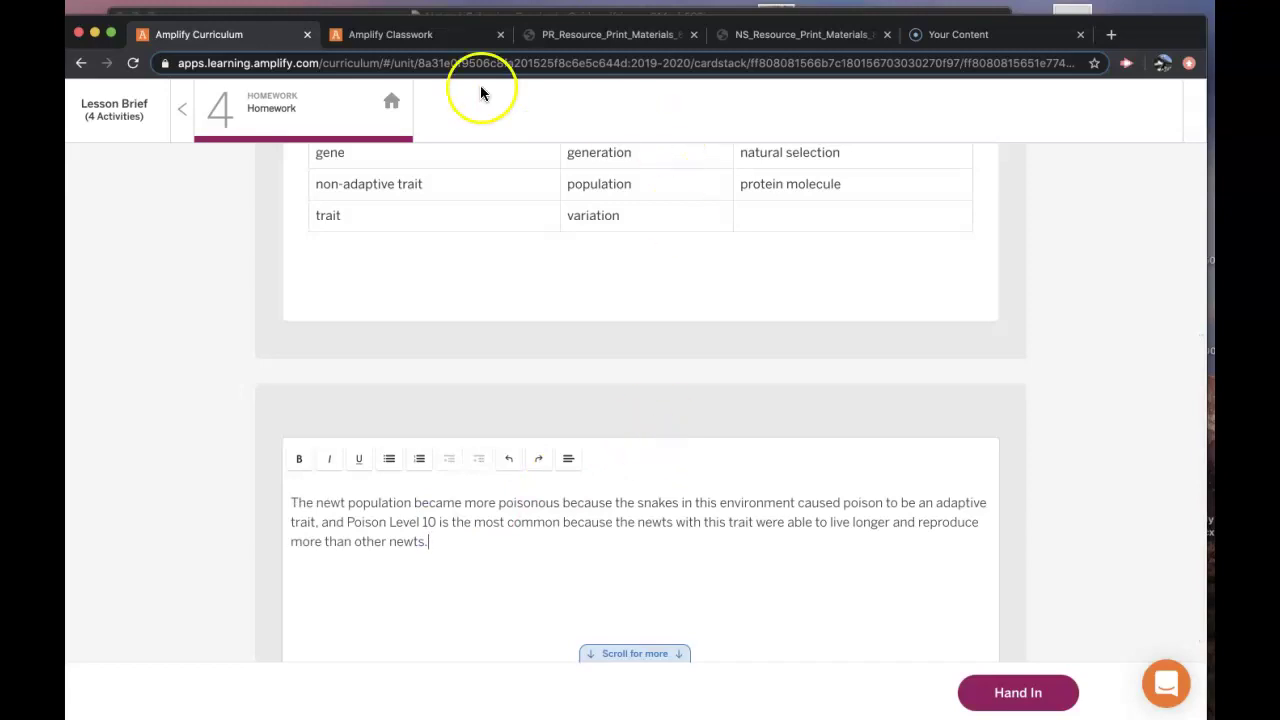
- Copy the evidence A sentence, without its letter, from activity 3's Reasoning Tool and paste it after the claim in the Homework response
left_click(185, 124)
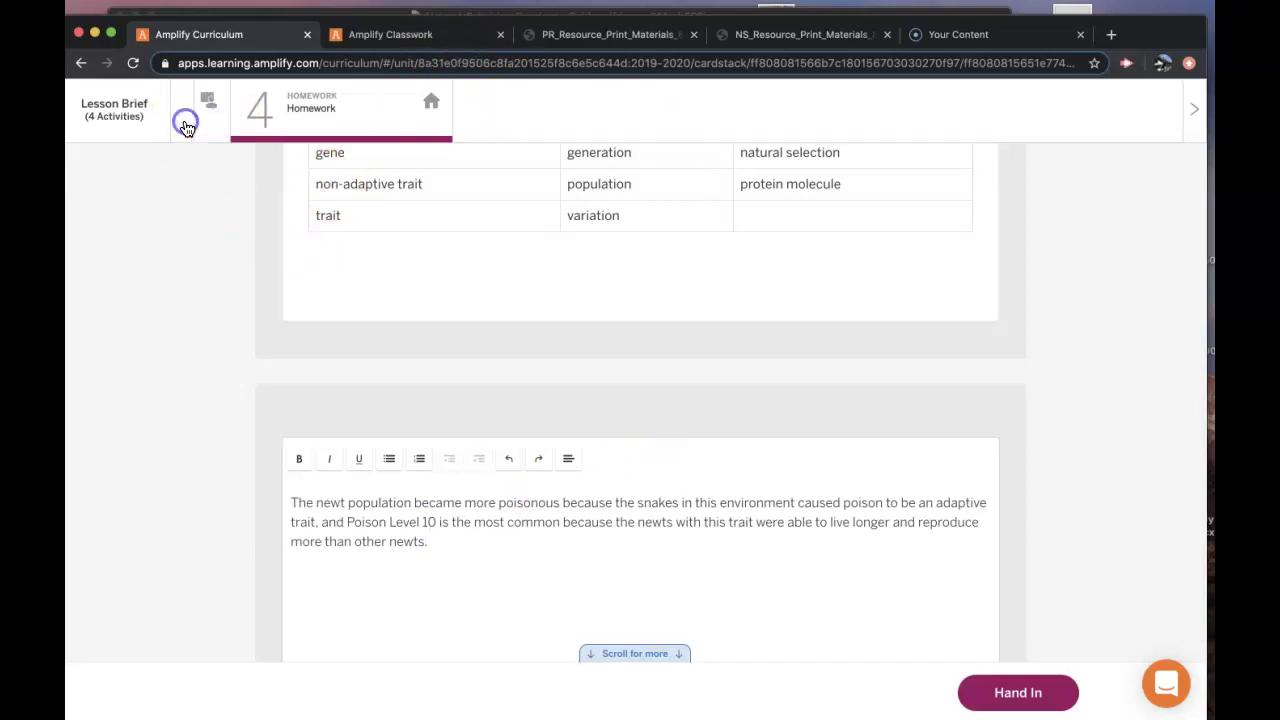
left_click(780, 103)
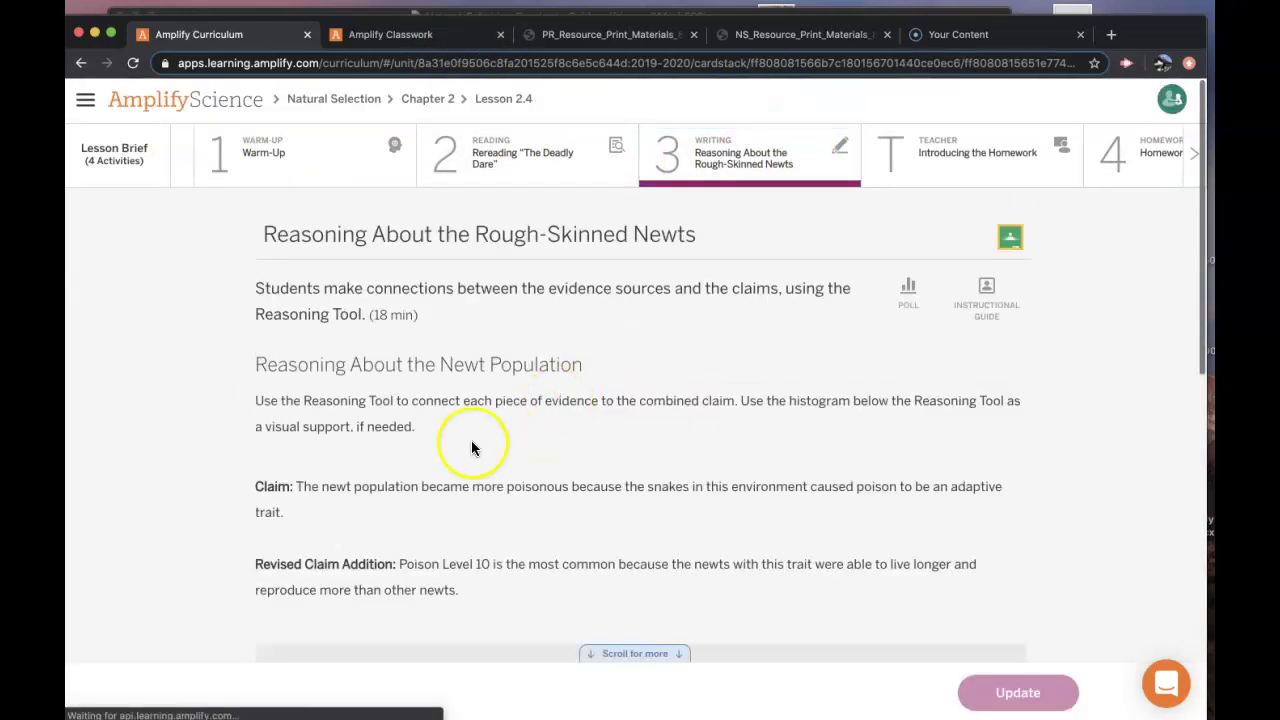
scroll(400, 480, "down", 5)
left_click_drag(330, 502, 570, 519)
key("super+c")
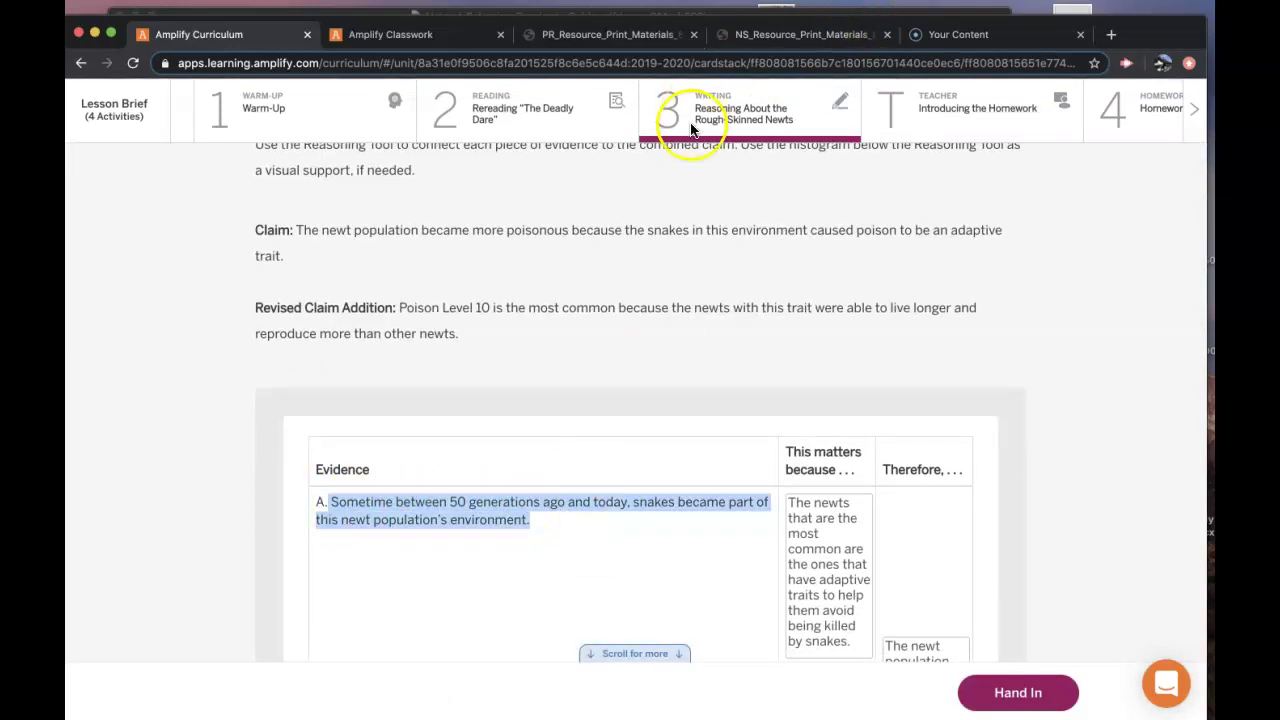
left_click(1120, 103)
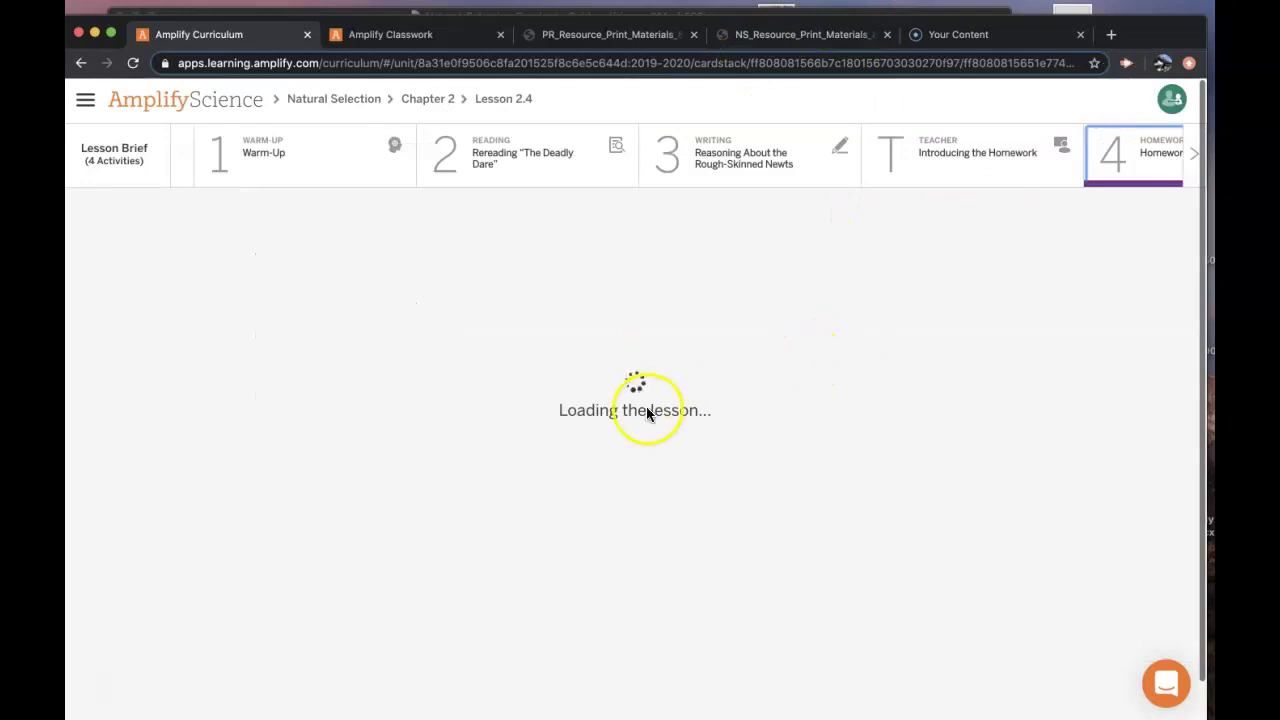
scroll(481, 568, "down", 8)
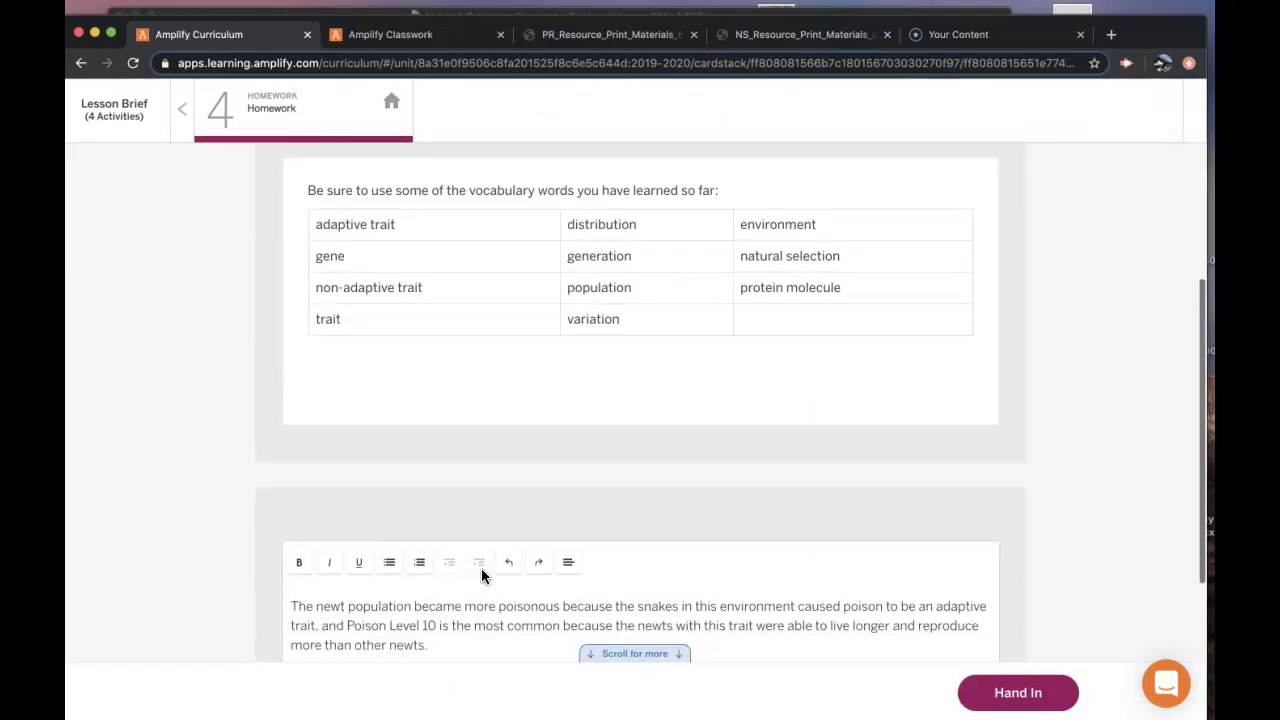
left_click(470, 400)
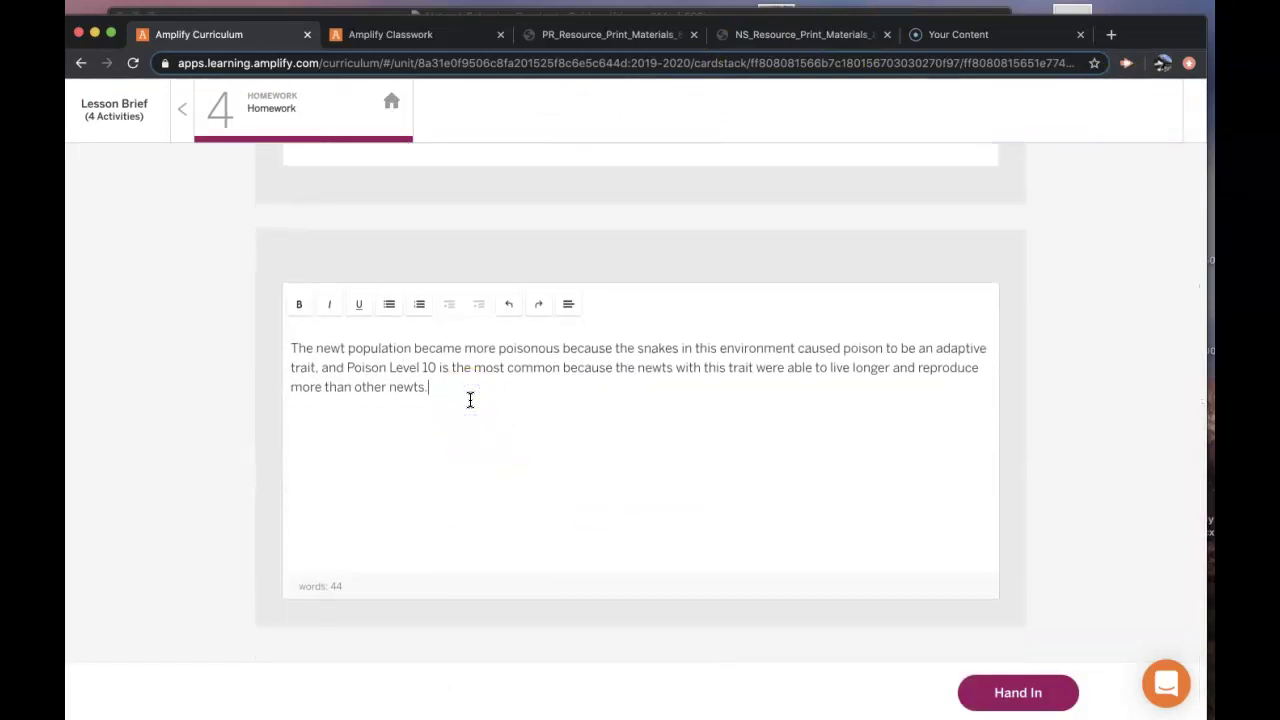
key("super+v")
left_click(448, 387)
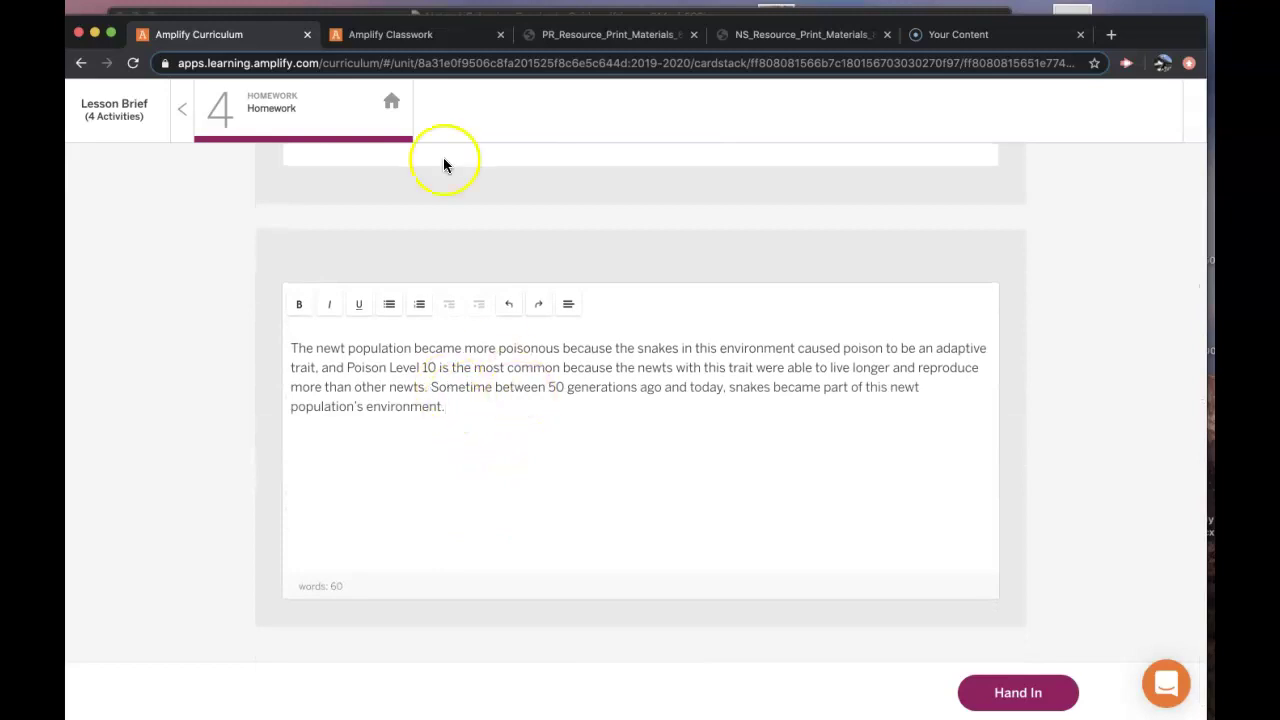
- Copy the entire "This matters because" text for evidence A from activity 3's Reasoning Tool and paste it at the end of the Homework response
scroll(399, 181, "up", 3)
left_click(193, 102)
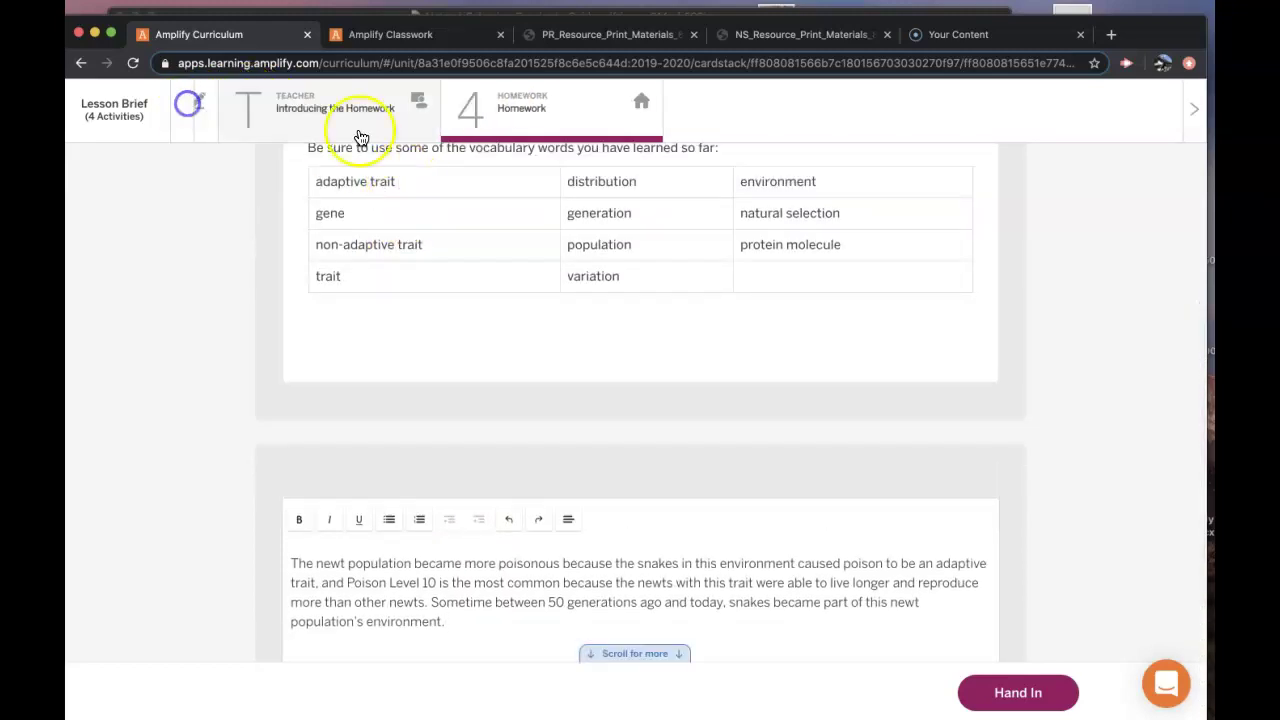
left_click(807, 140)
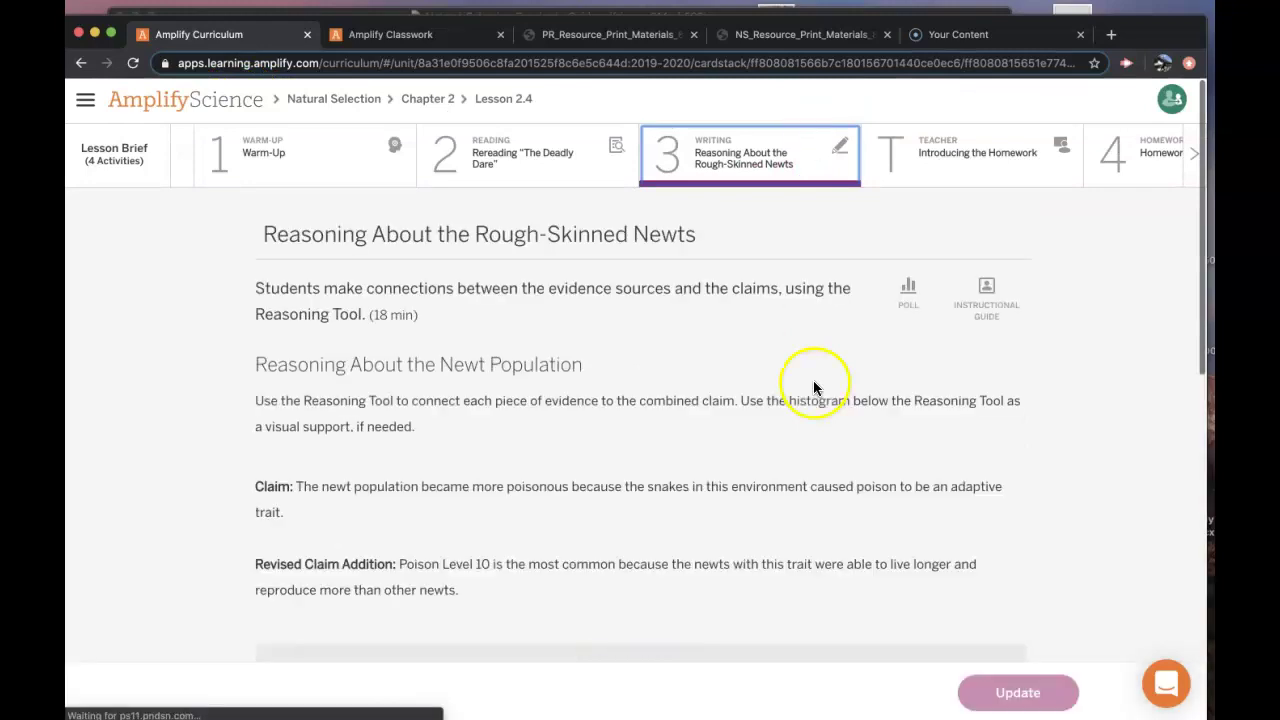
scroll(771, 471, "down", 5)
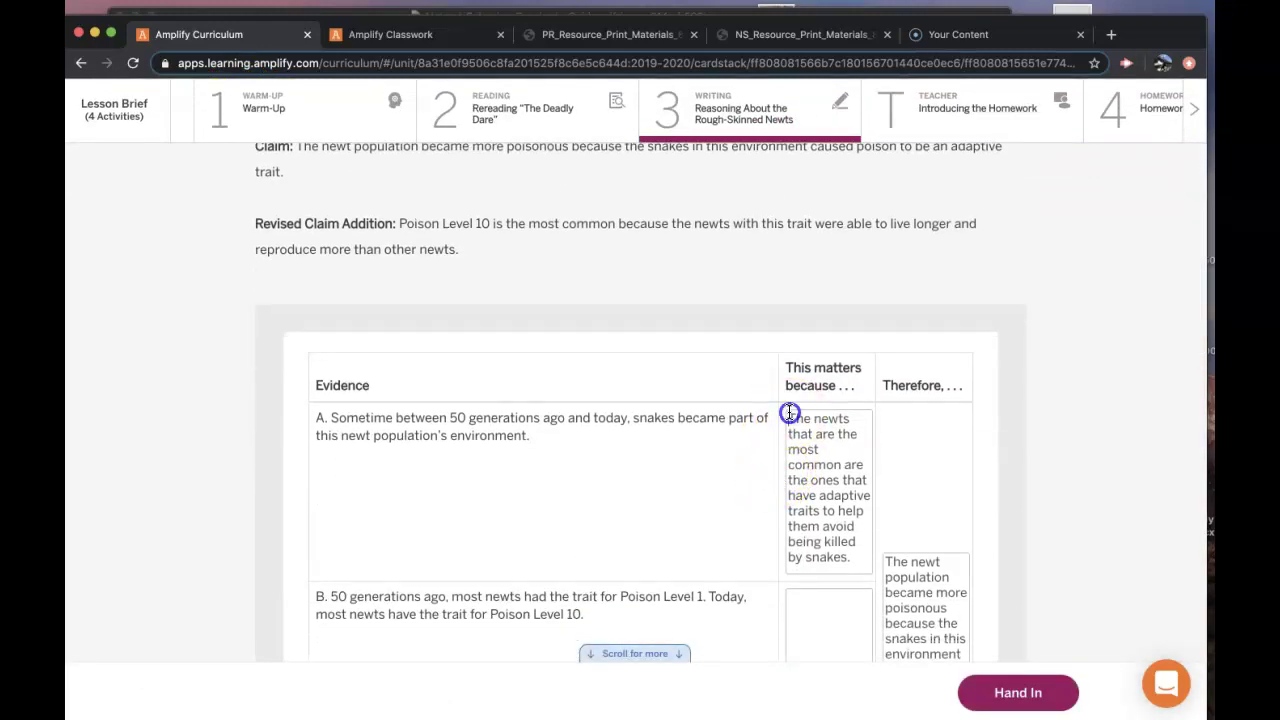
triple_click(789, 412)
key("super+c")
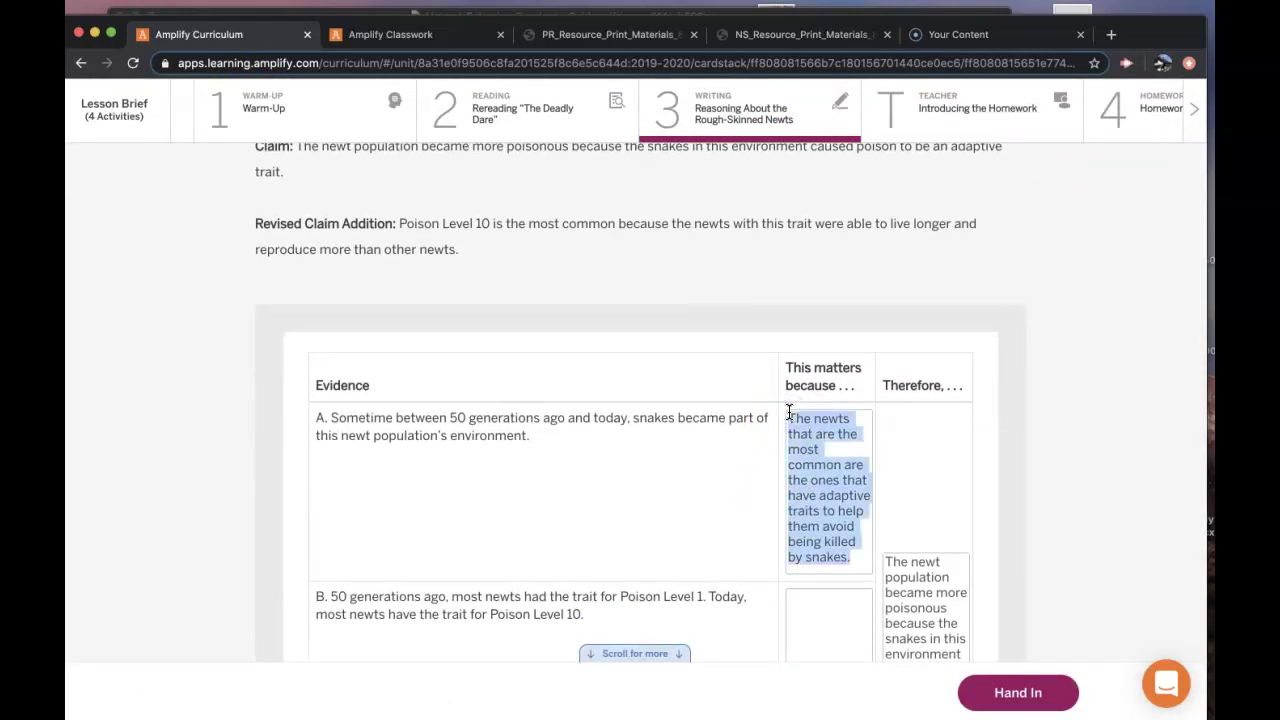
left_click(1125, 125)
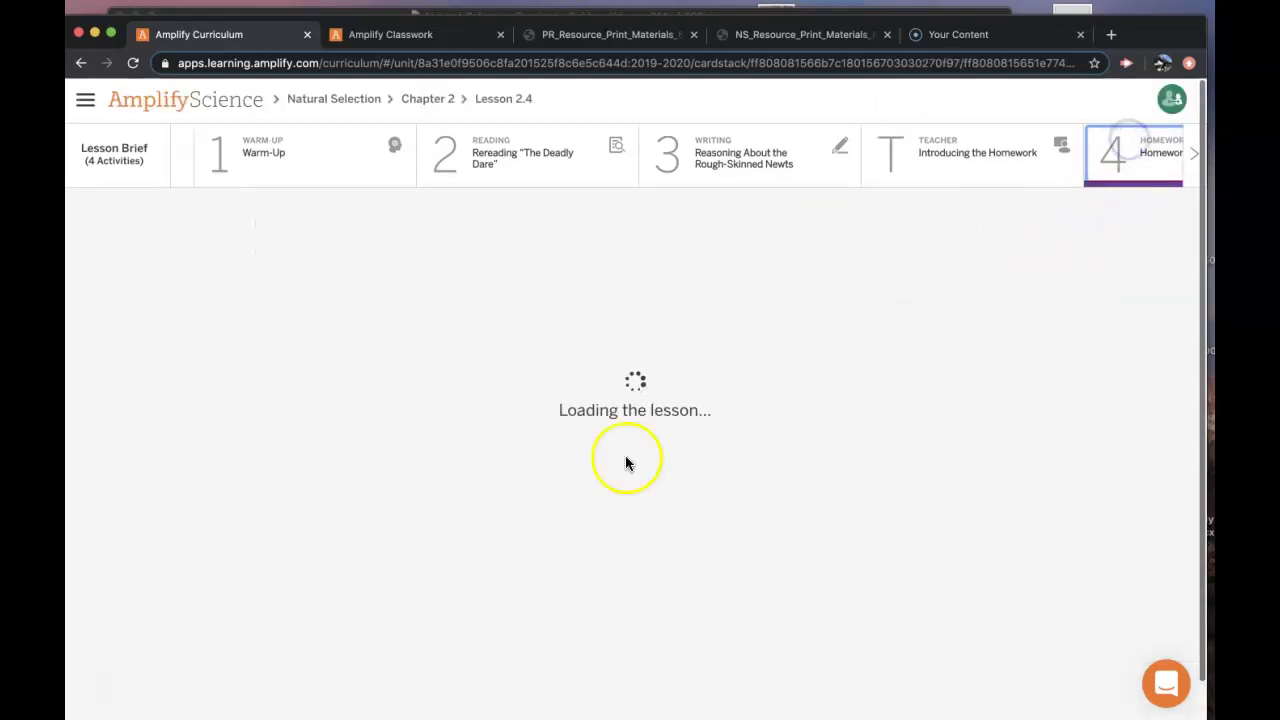
scroll(580, 506, "down", 10)
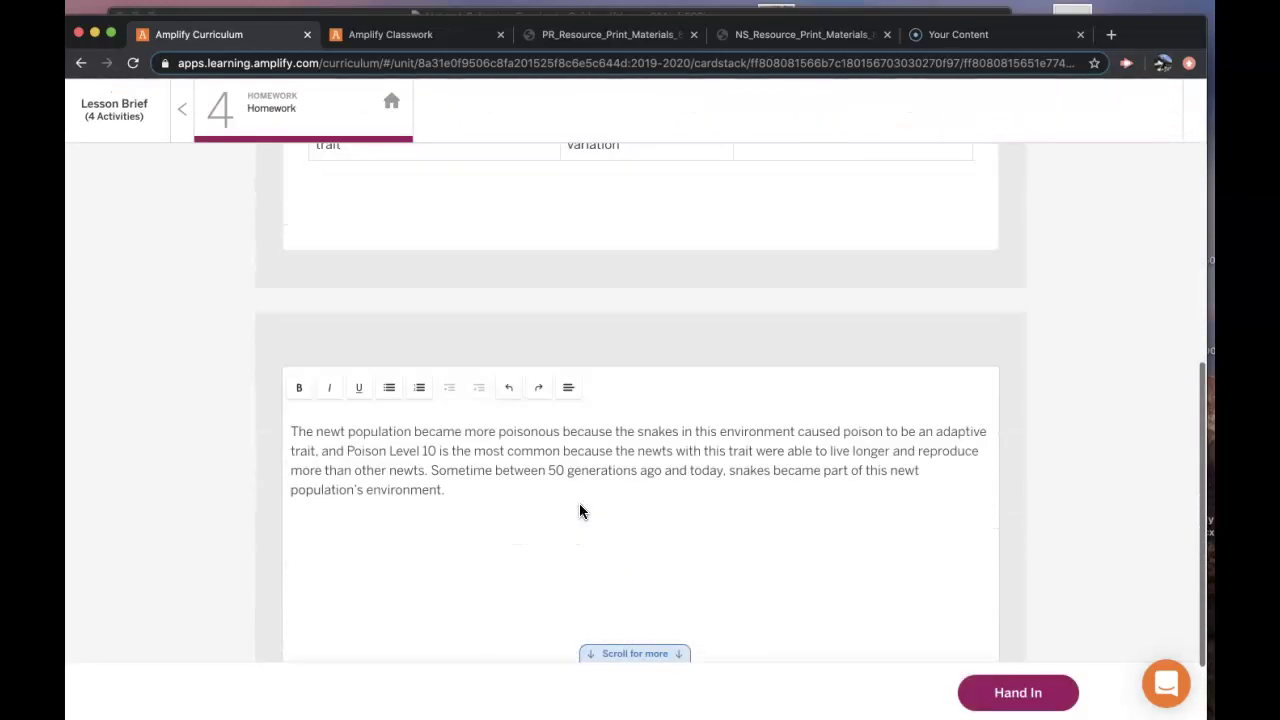
left_click(579, 511)
key("super+v")
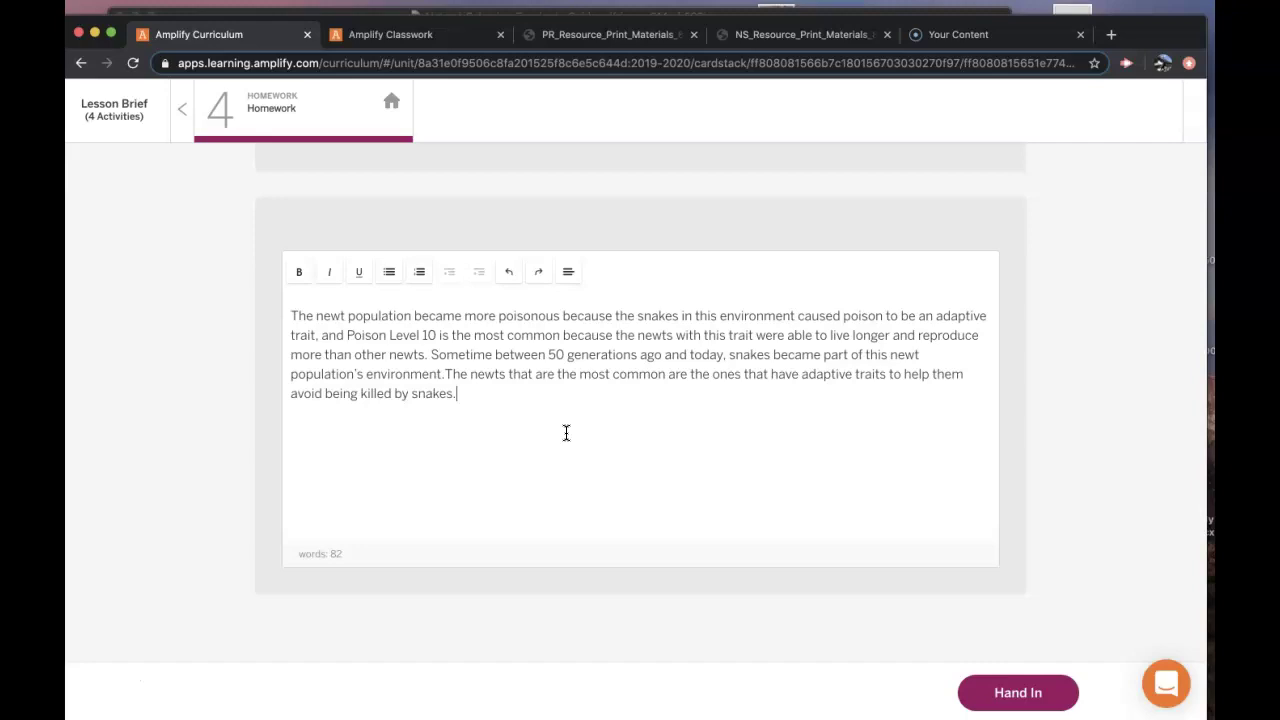
- Start a new paragraph below the pasted reasoning in the Homework response with "Another piece..."
left_click(532, 412)
scroll(477, 314, "up", 1)
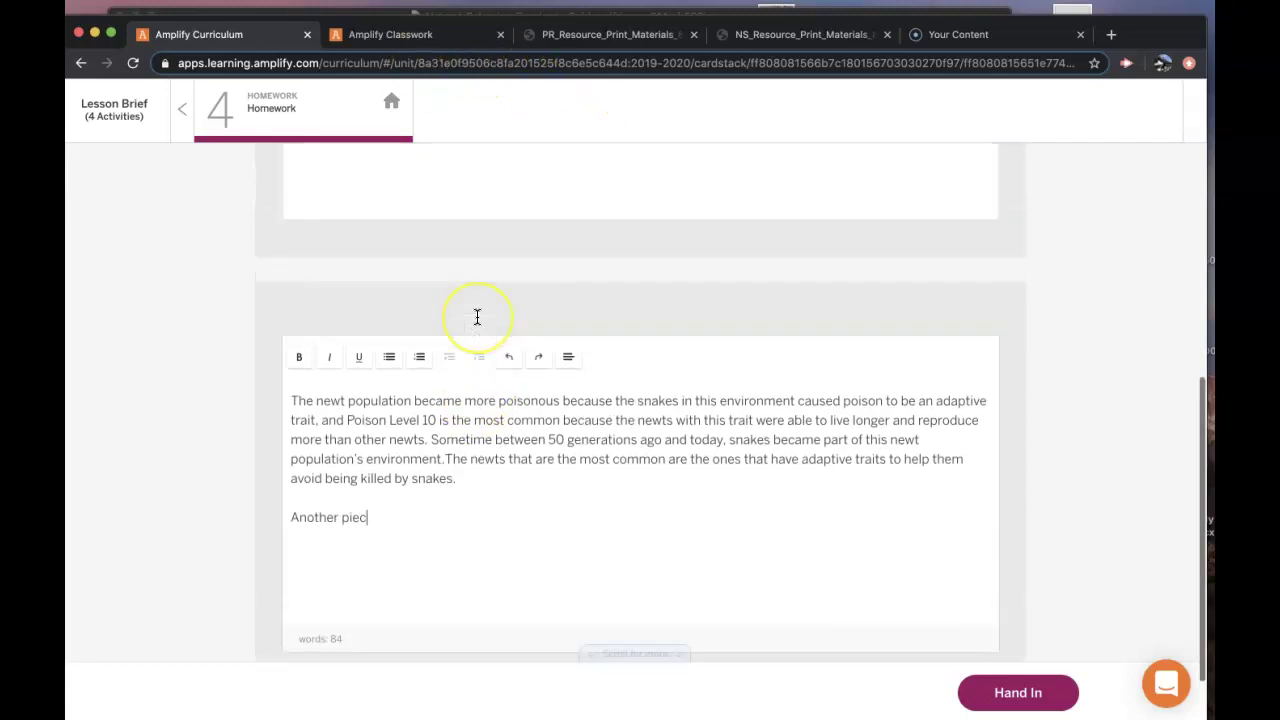
type("e")
scroll(428, 343, "down", 1)
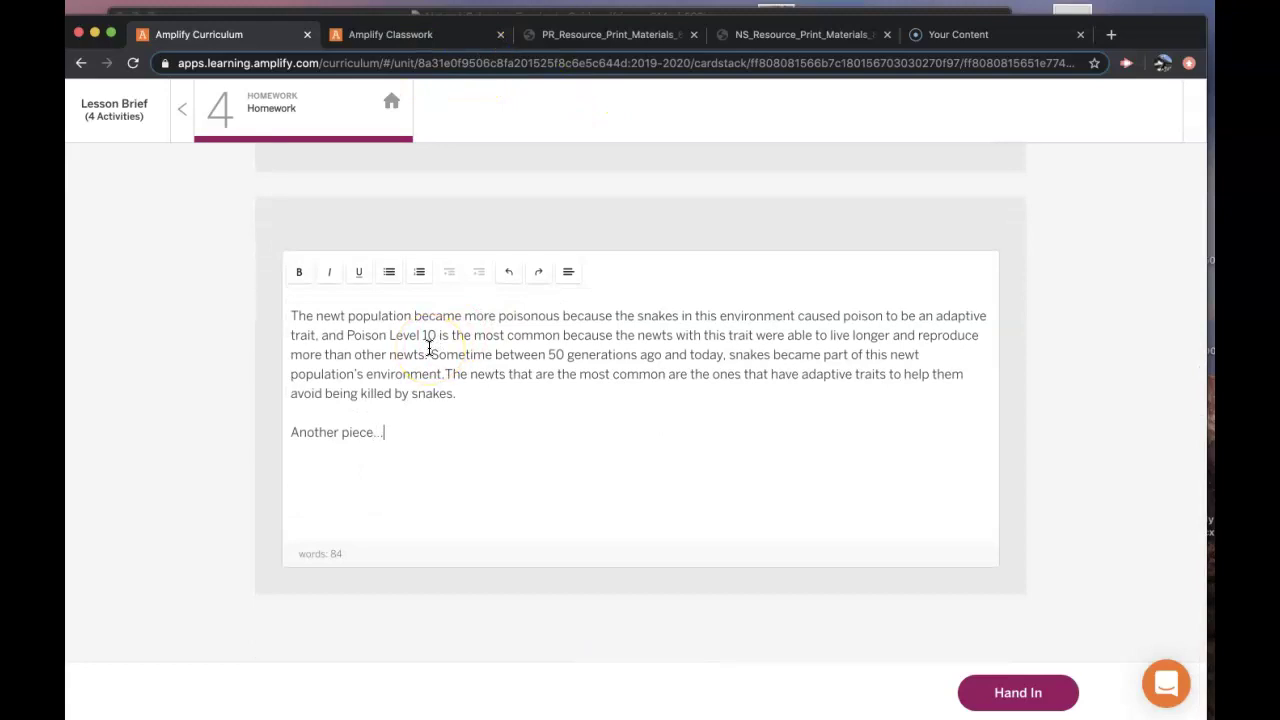
- Go back to activity 3 and examine evidence B and its "This matters because" box in the Reasoning Tool
scroll(408, 271, "up", 10)
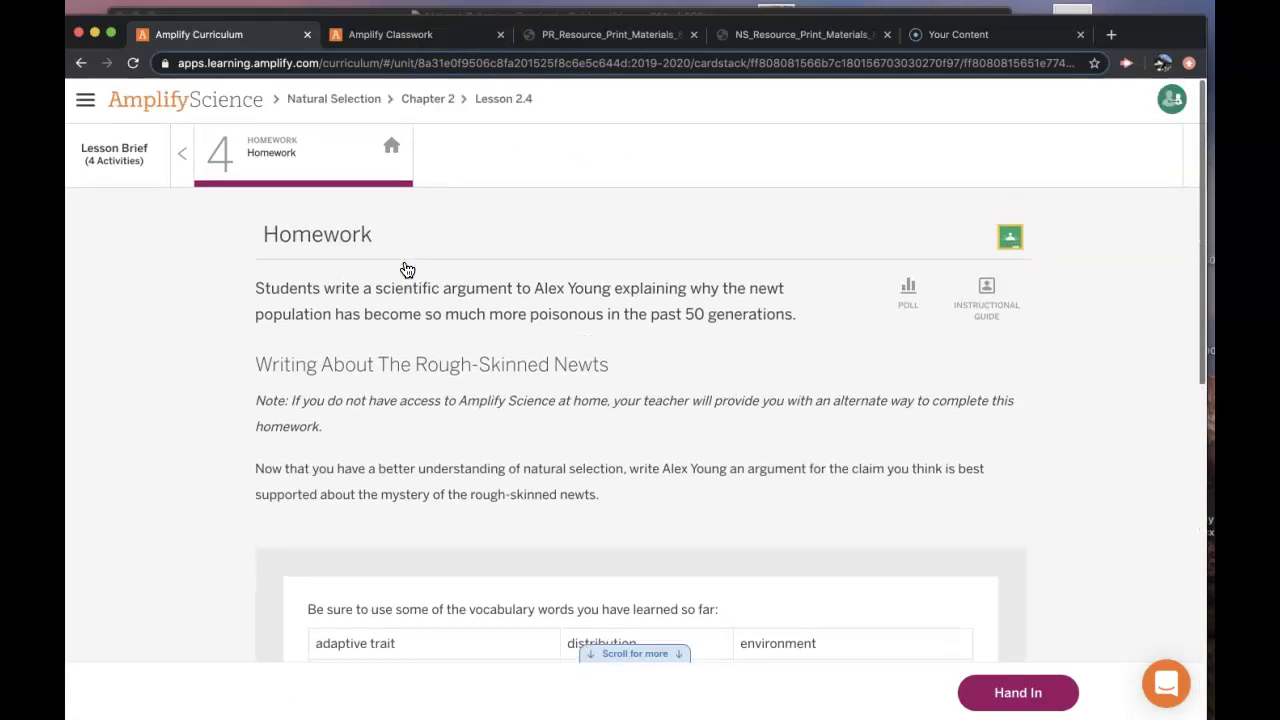
left_click(183, 158)
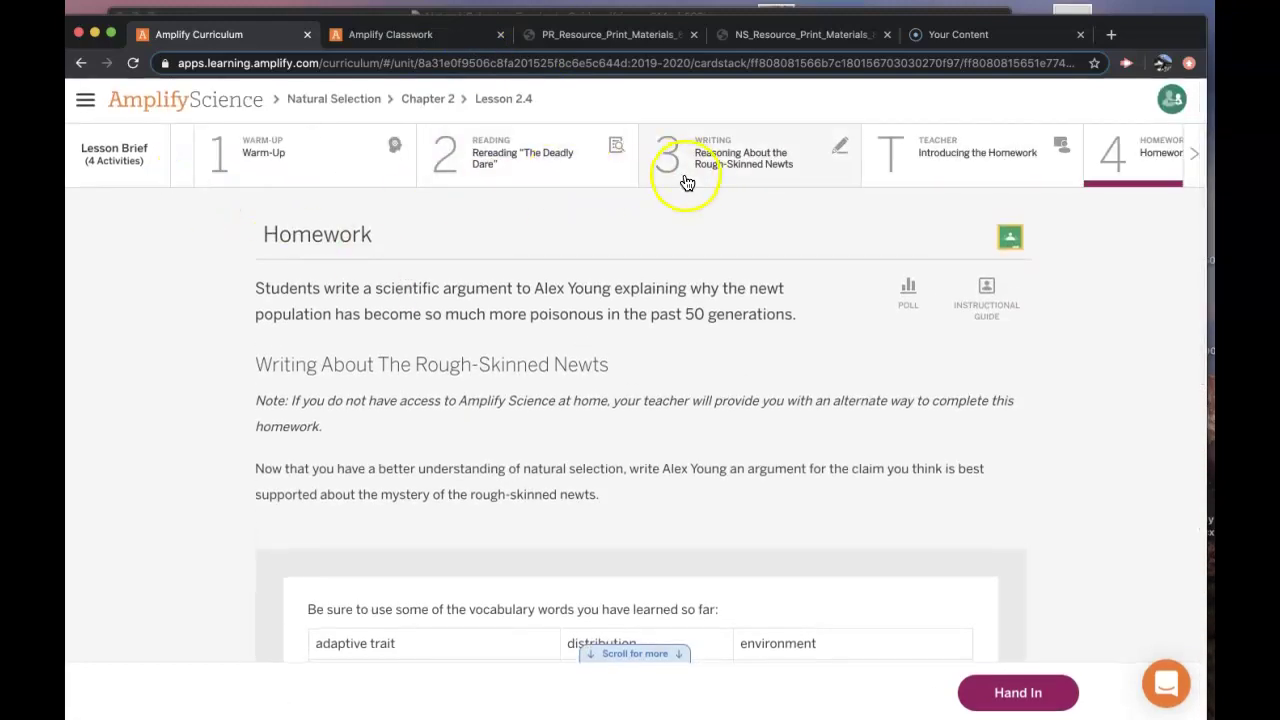
left_click(687, 180)
scroll(670, 369, "down", 3)
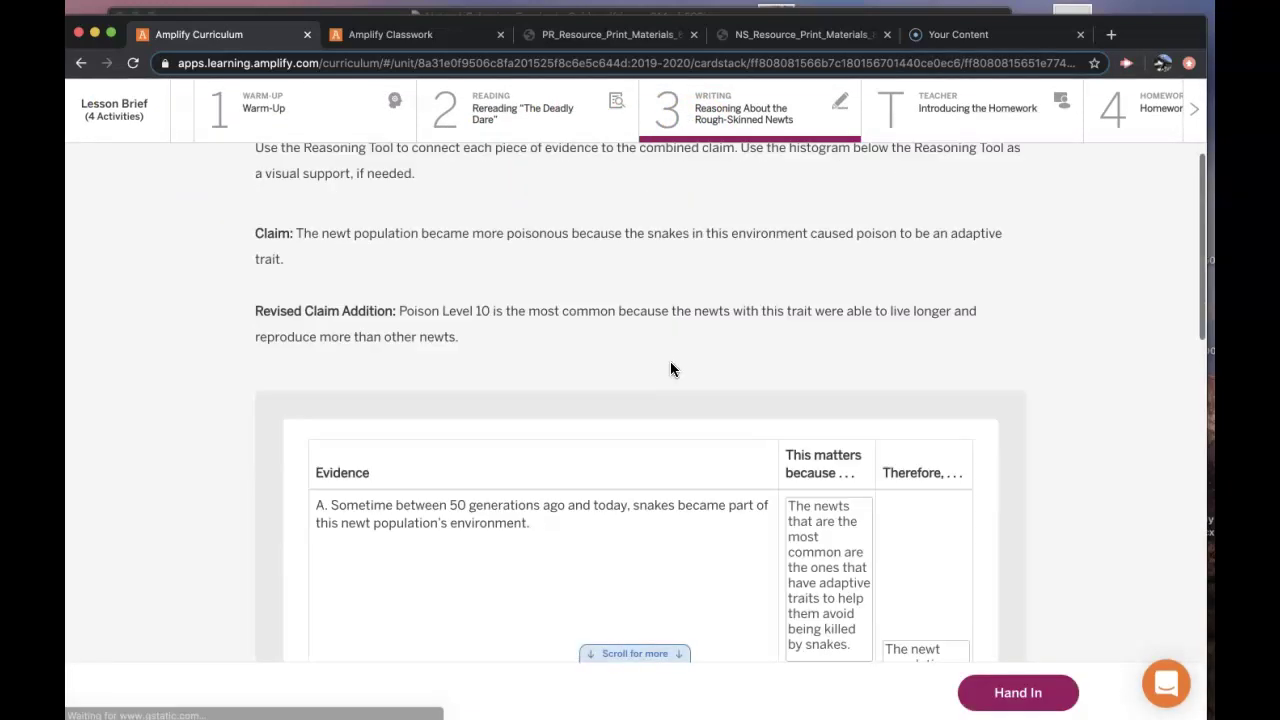
scroll(670, 369, "down", 5)
left_click(337, 320)
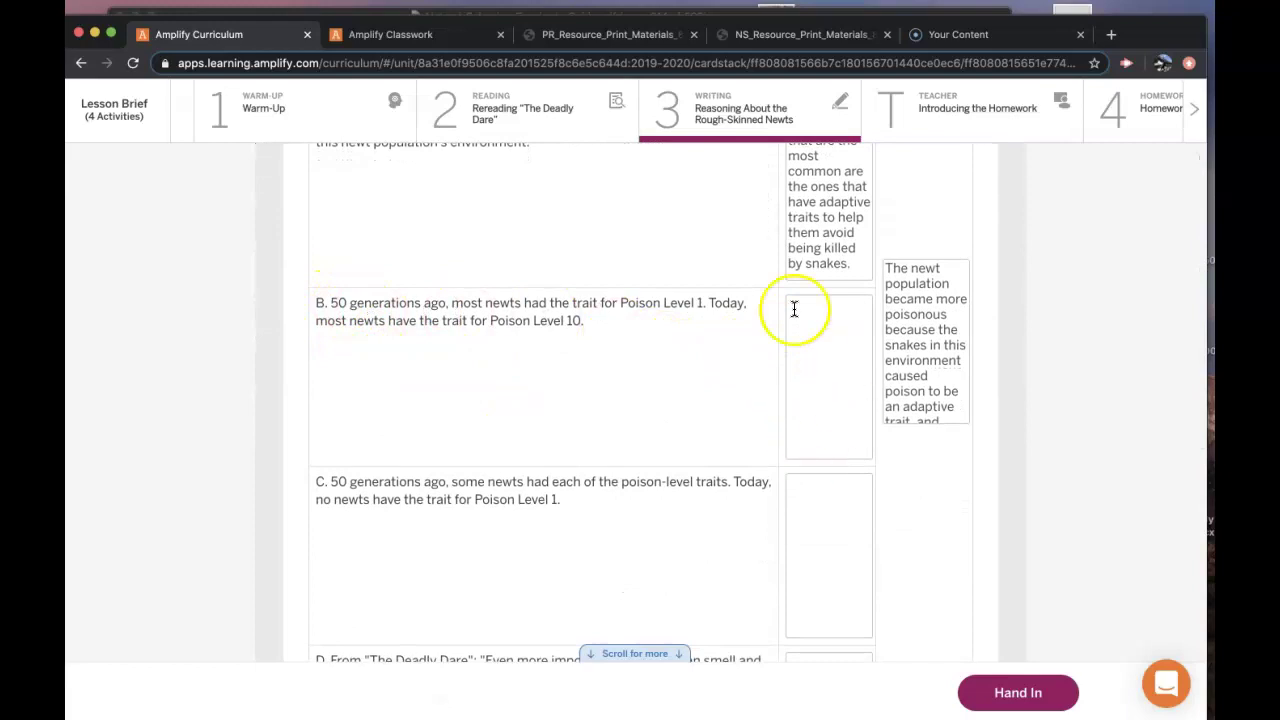
- Return to the Homework response and add an introductory paragraph above the claim starting "The are multiple reasons for the newt population becoming more poisonous."
left_click(1171, 124)
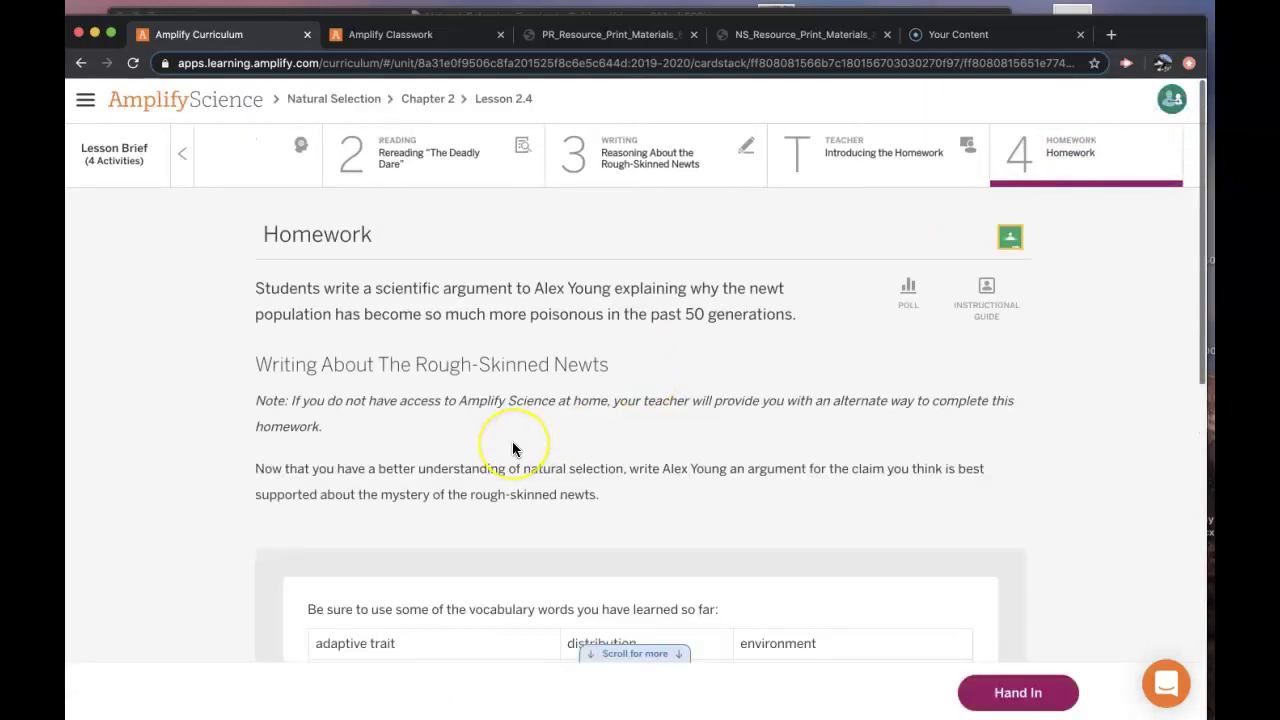
scroll(512, 443, "down", 7)
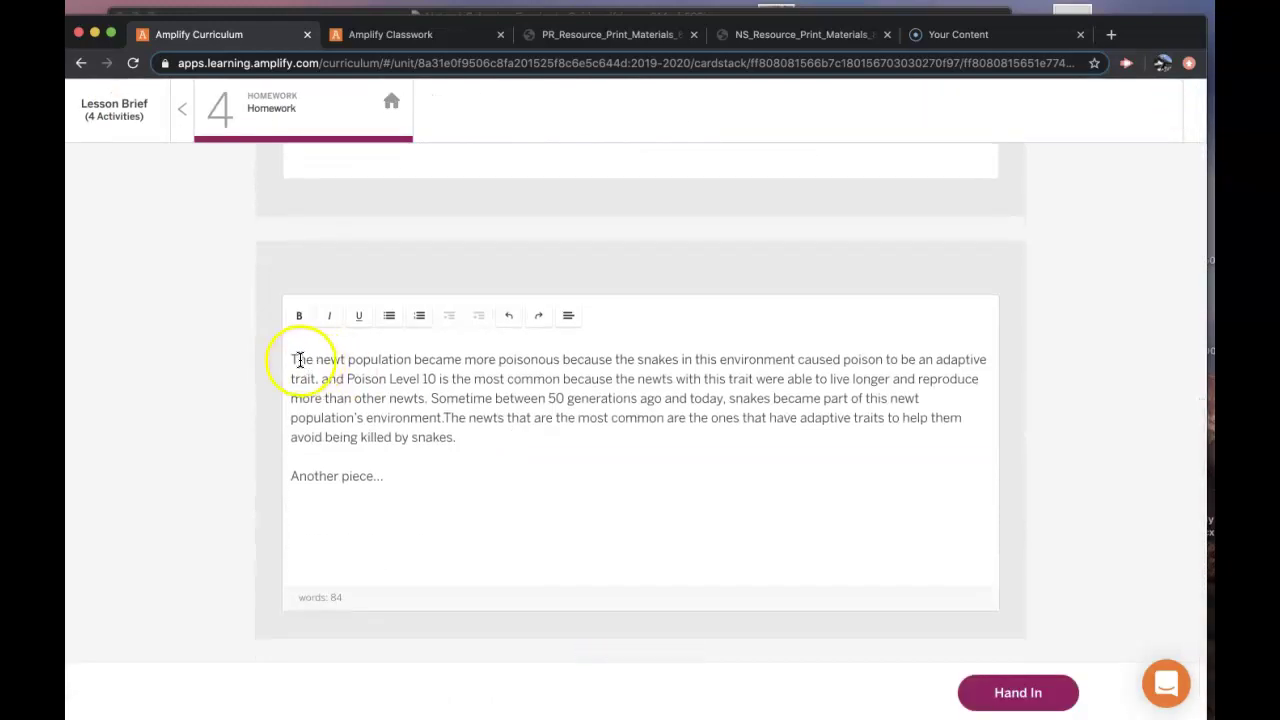
left_click(298, 360)
left_click(293, 359)
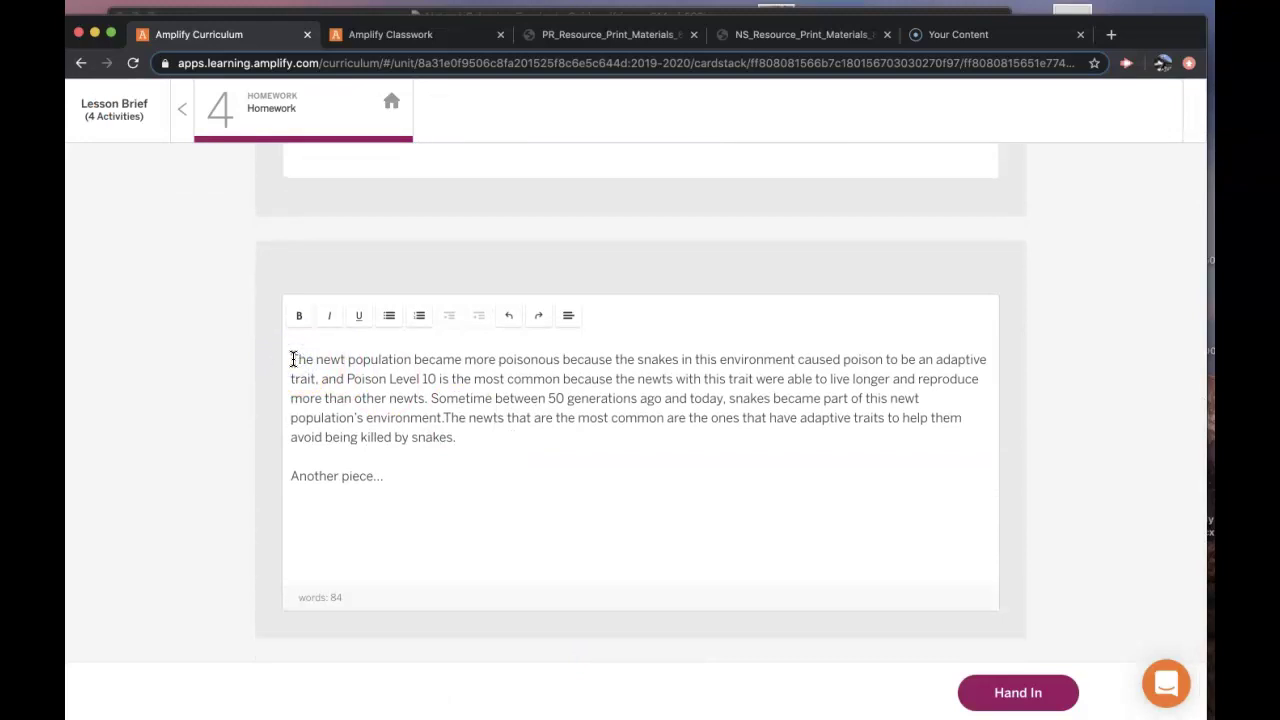
key("Return")
key("Return")
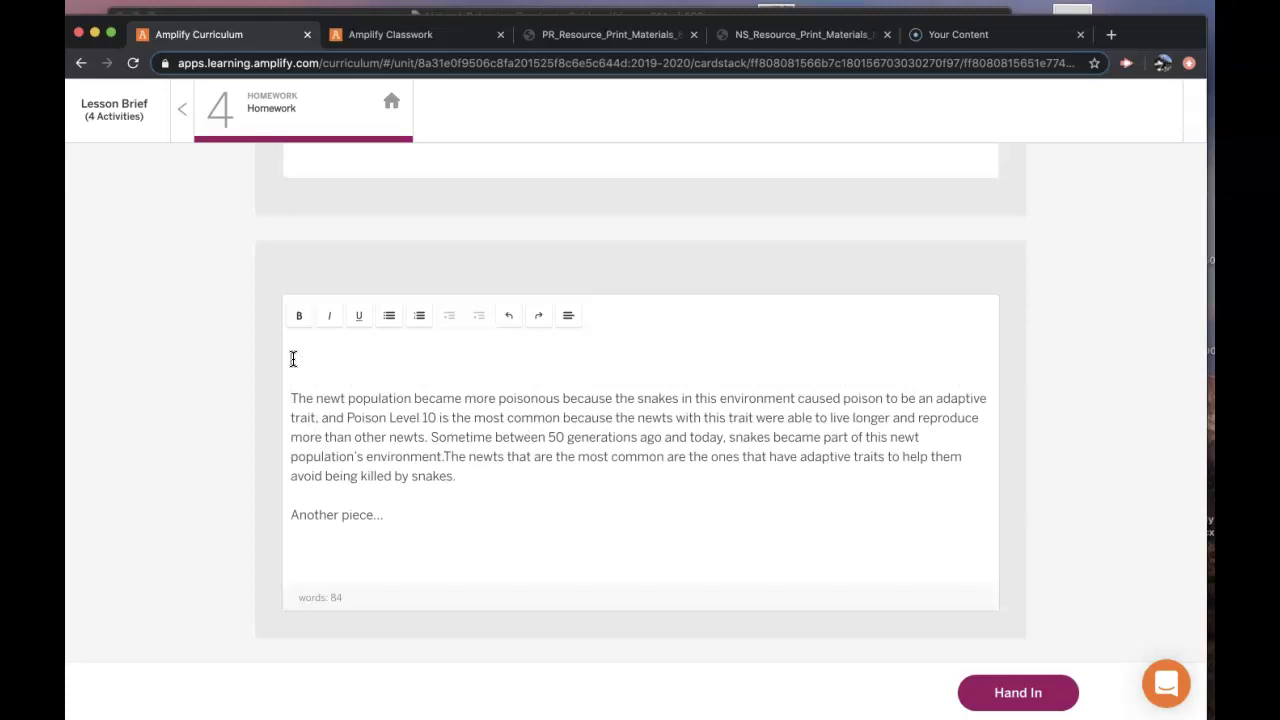
type("The are multiple reasons for the new")
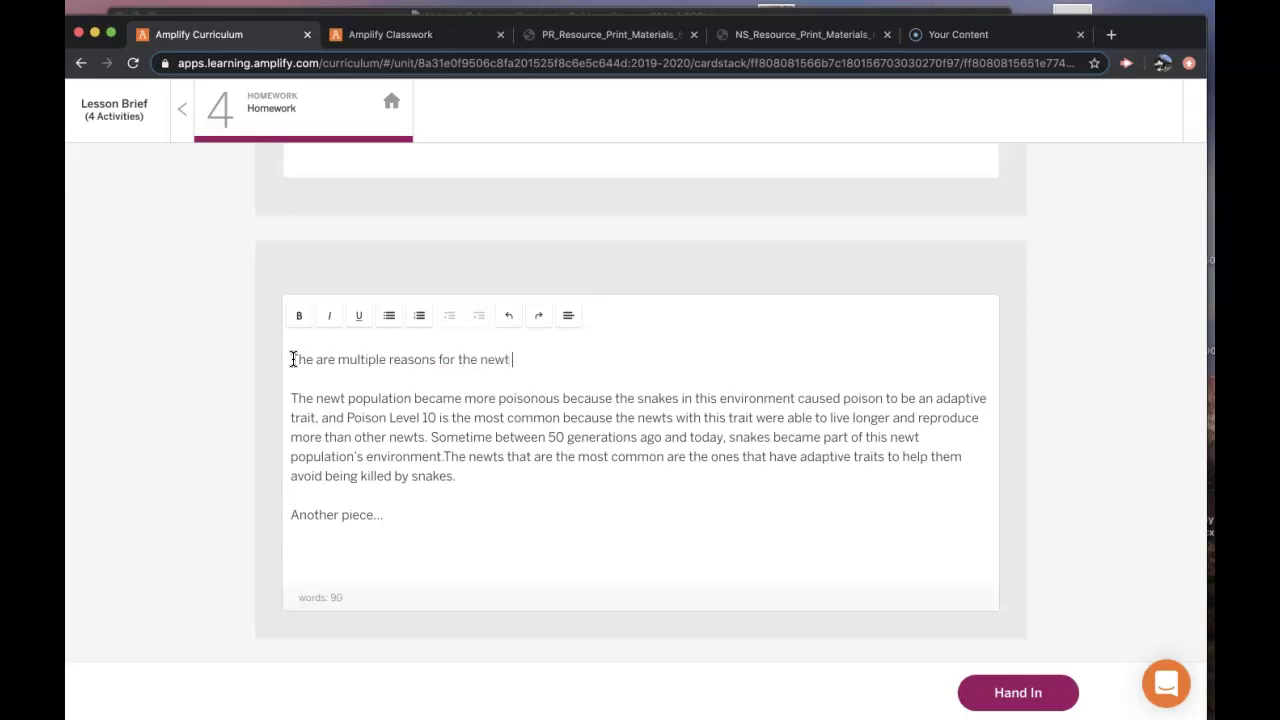
type("tion becomeing more pois")
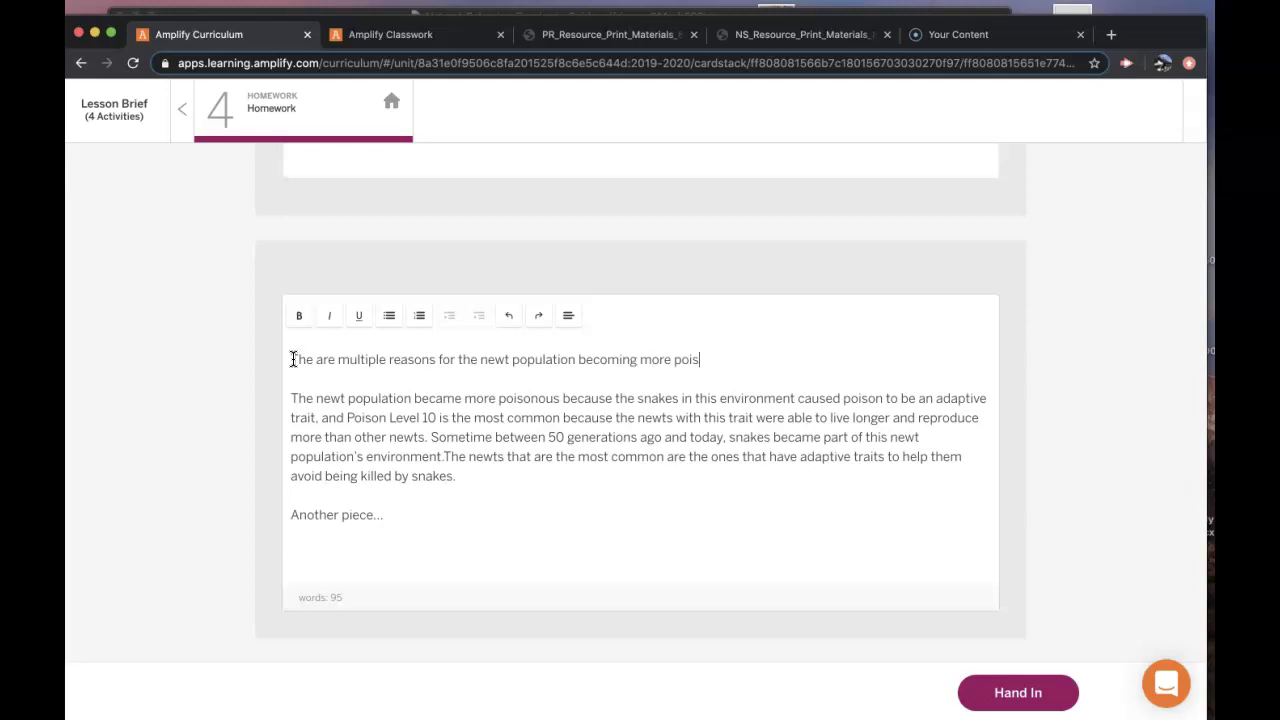
- Complete the introductory paragraph with "In the following I will explain each piece and reasoning so you get complete of what happened."
type("onous.  In the fo")
type("llowing I will explain each piece")
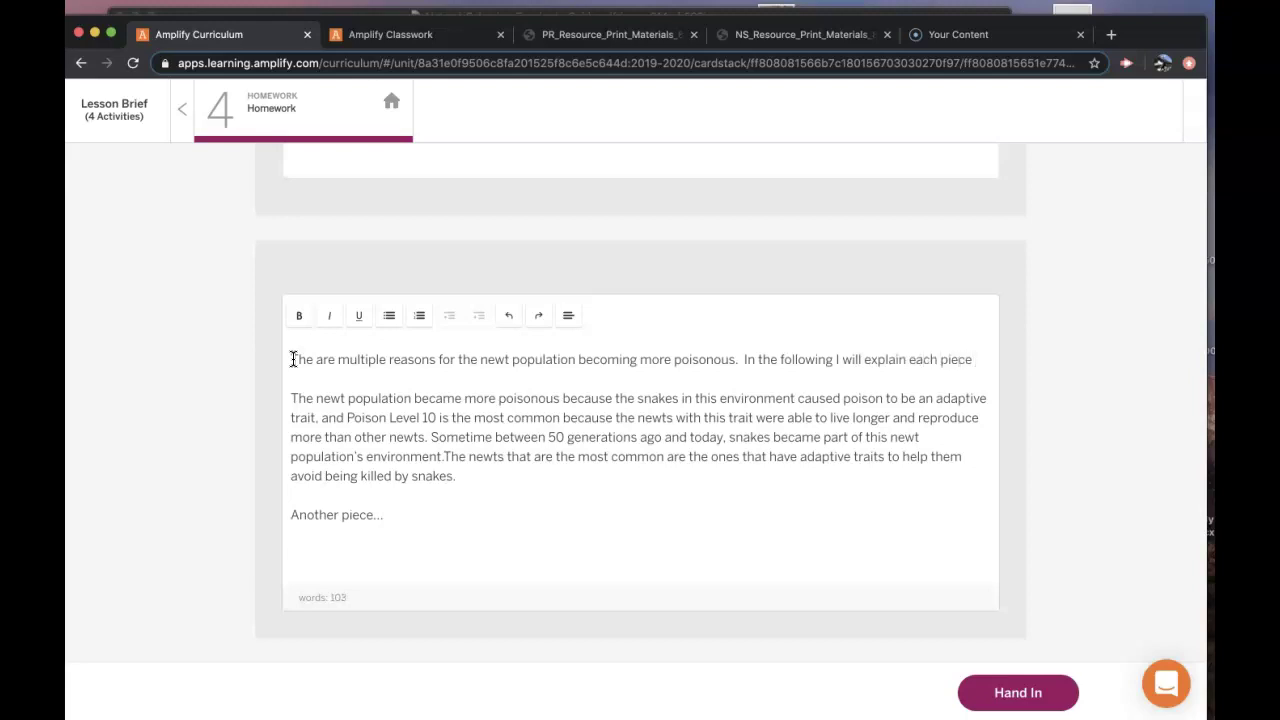
type("and reason")
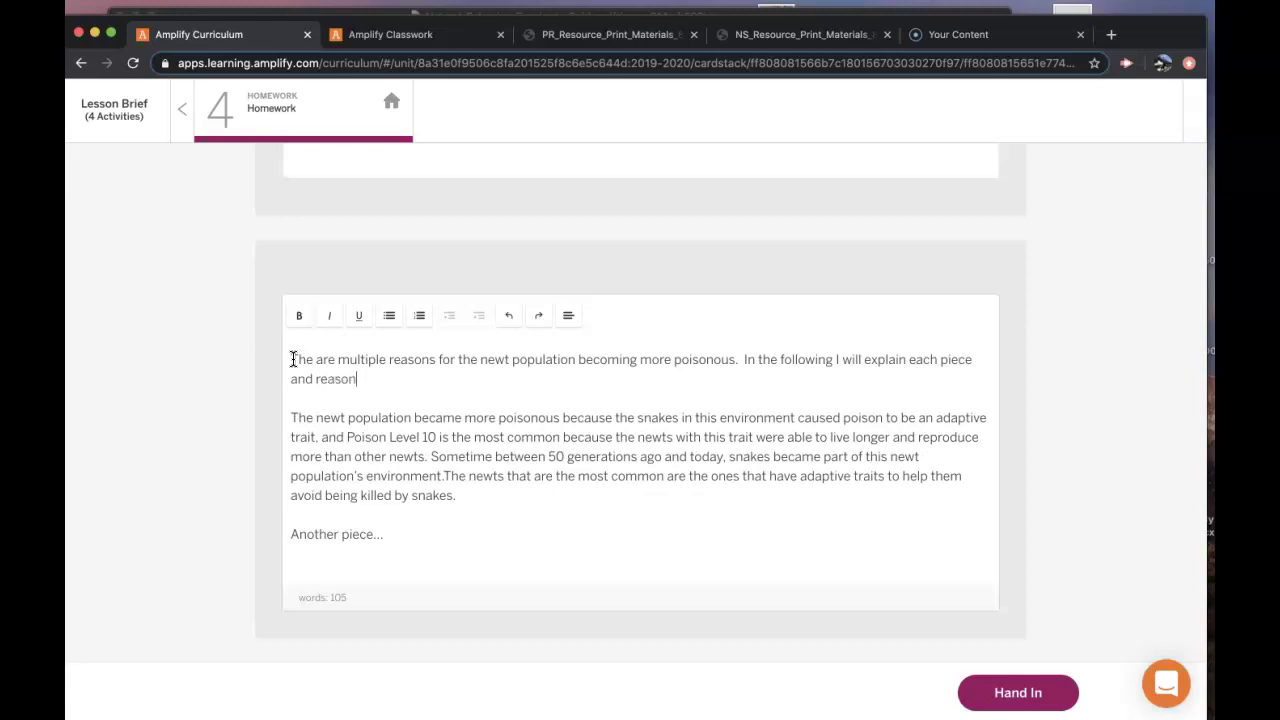
type("ing so you get complete of what happened.")
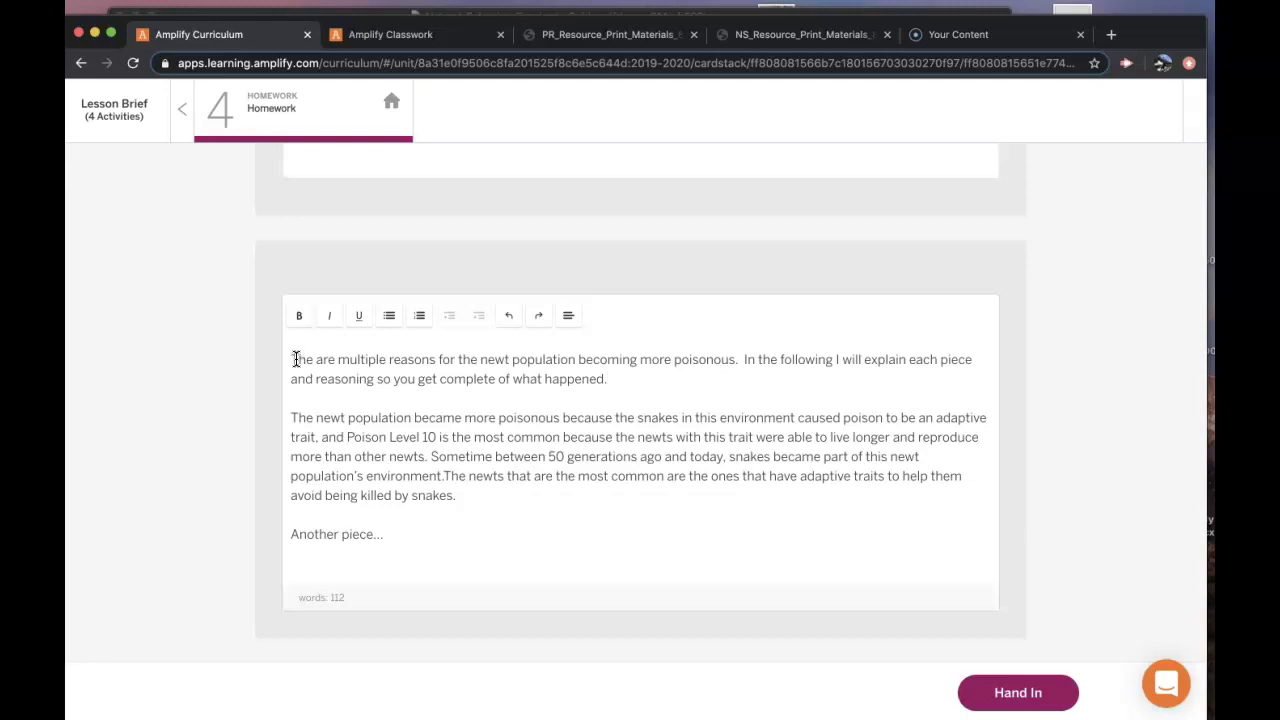
- Review the Homework response against the vocabulary word list and the writing instructions above it
scroll(409, 397, "up", 1)
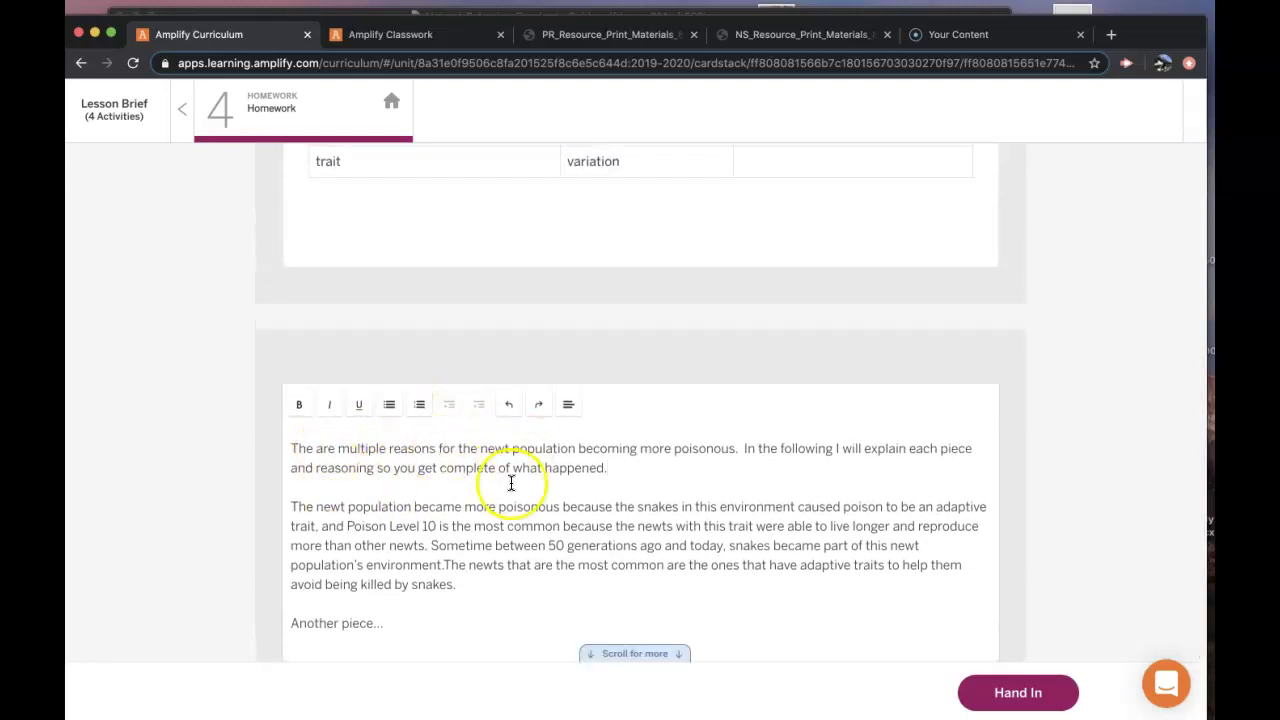
scroll(514, 500, "down", 2)
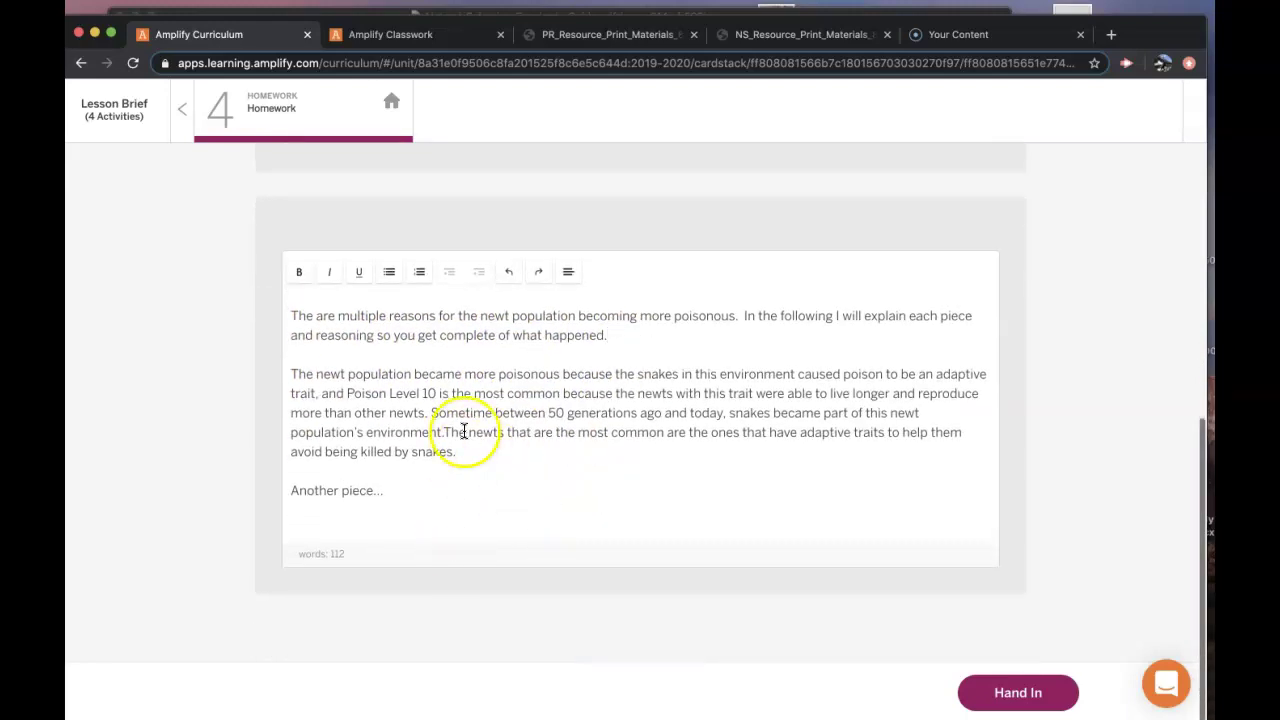
scroll(629, 314, "up", 3)
scroll(629, 314, "down", 3)
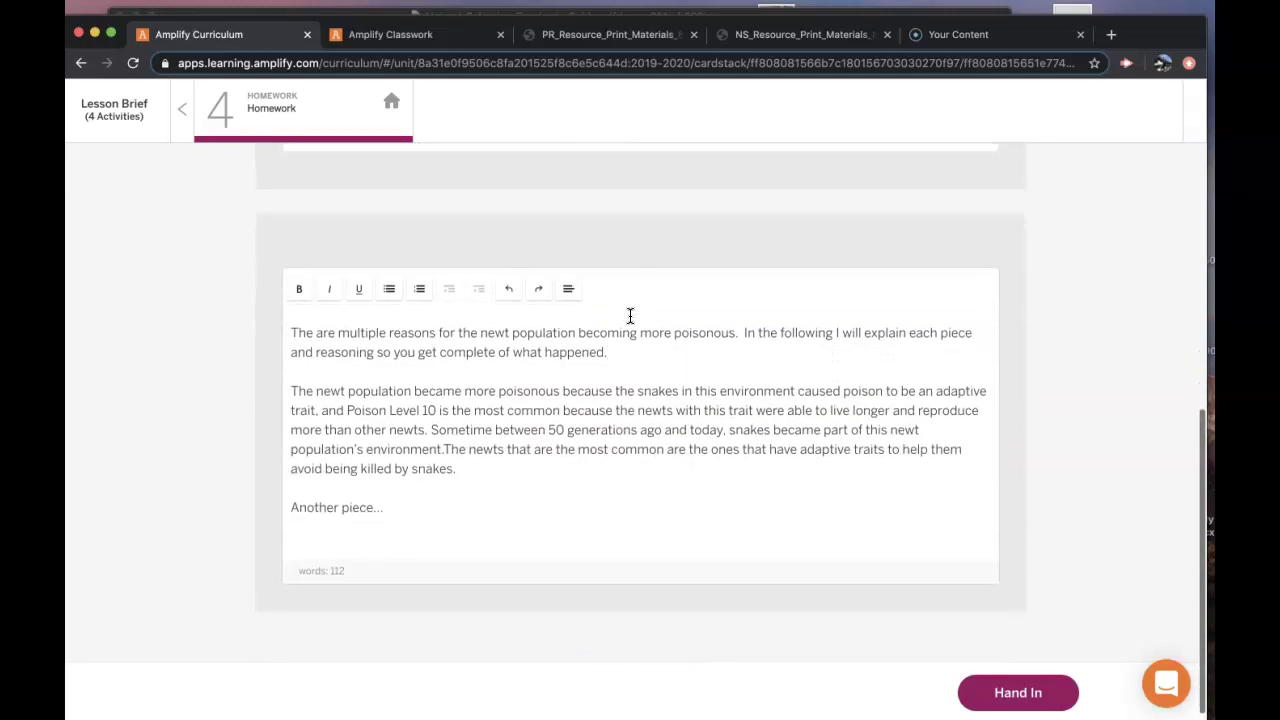
left_click(709, 312)
scroll(710, 320, "up", 5)
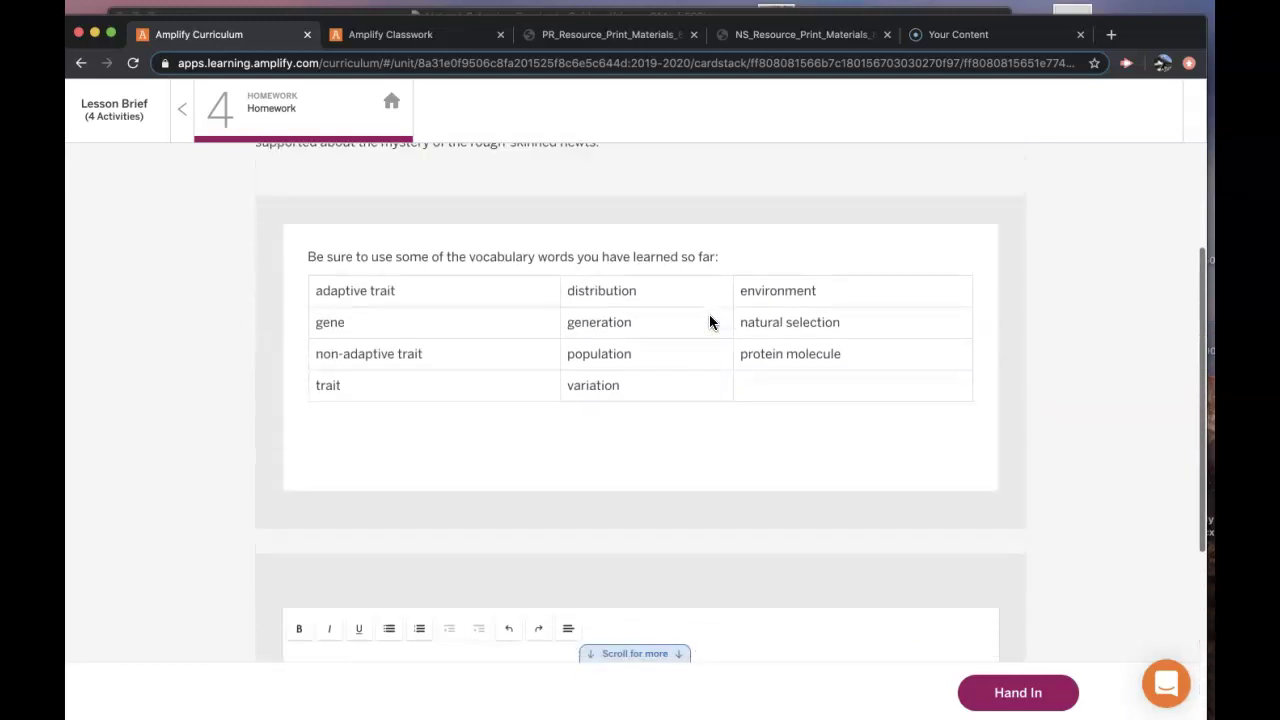
scroll(710, 322, "up", 2)
scroll(710, 322, "down", 7)
scroll(710, 322, "up", 9)
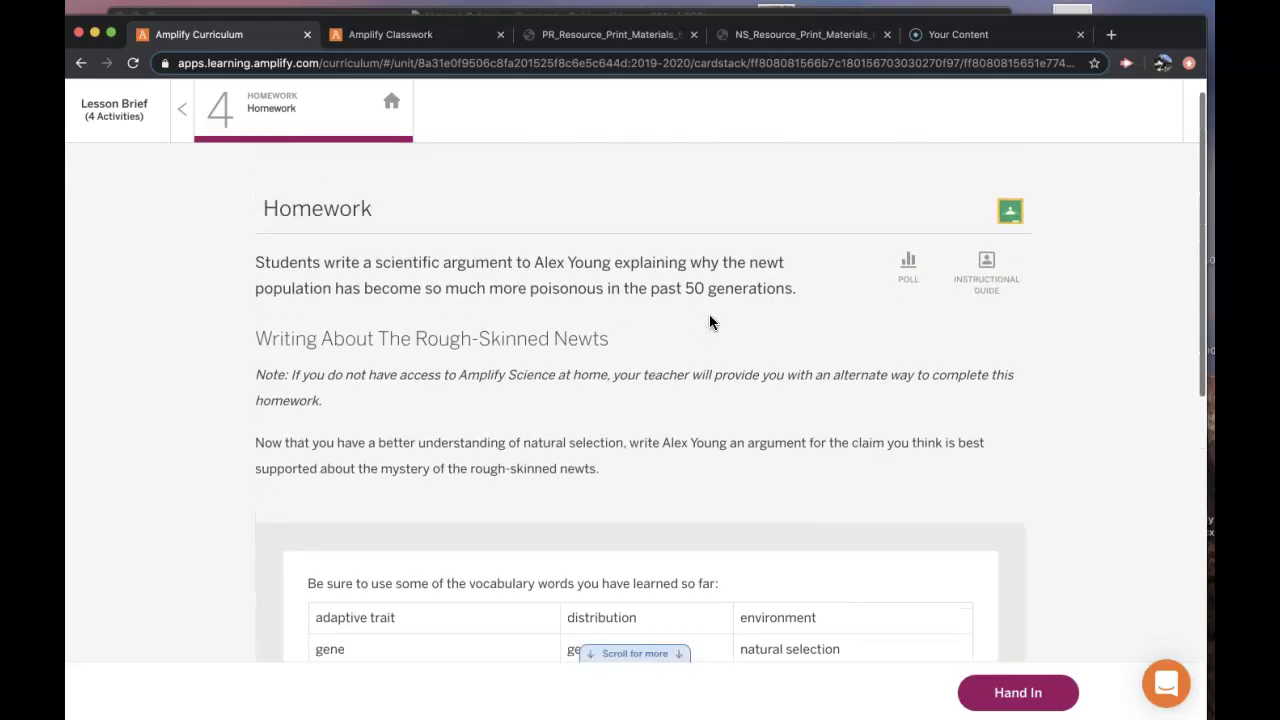
scroll(710, 322, "up", 1)
- Reopen activity 3 and look over the evidence rows A to D and their reasoning boxes in the Reasoning Tool
left_click(187, 168)
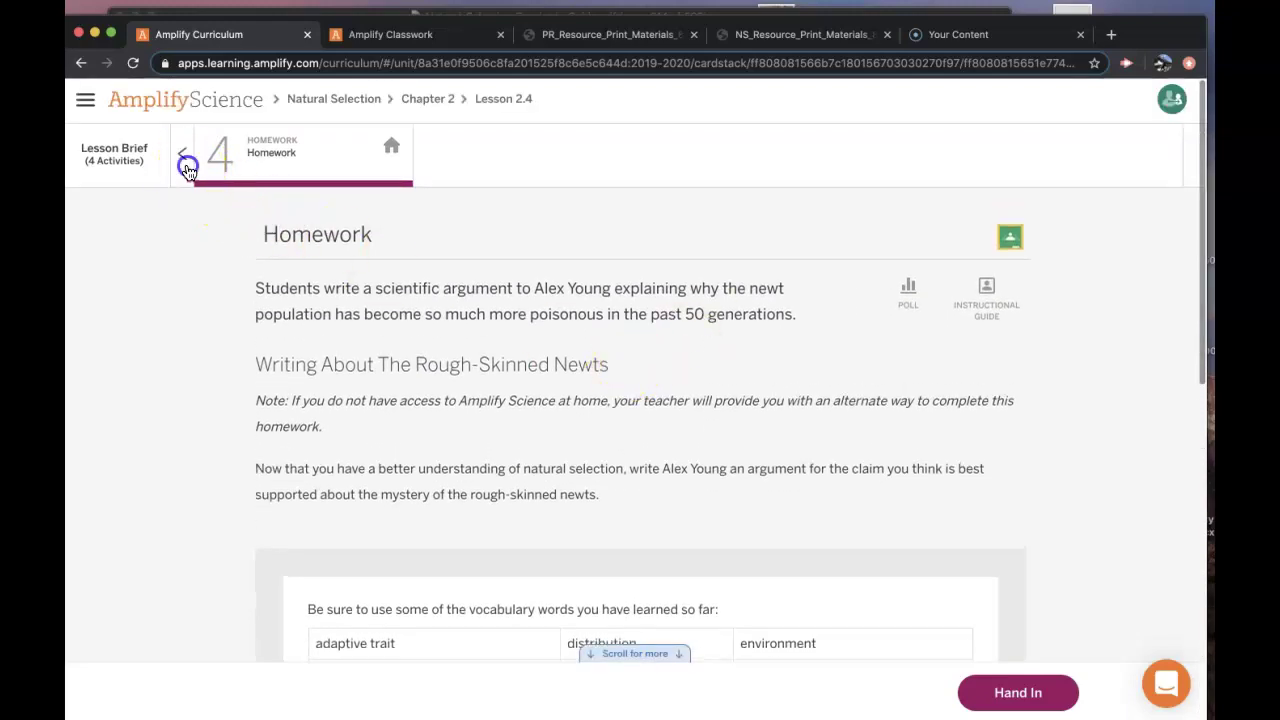
left_click(706, 152)
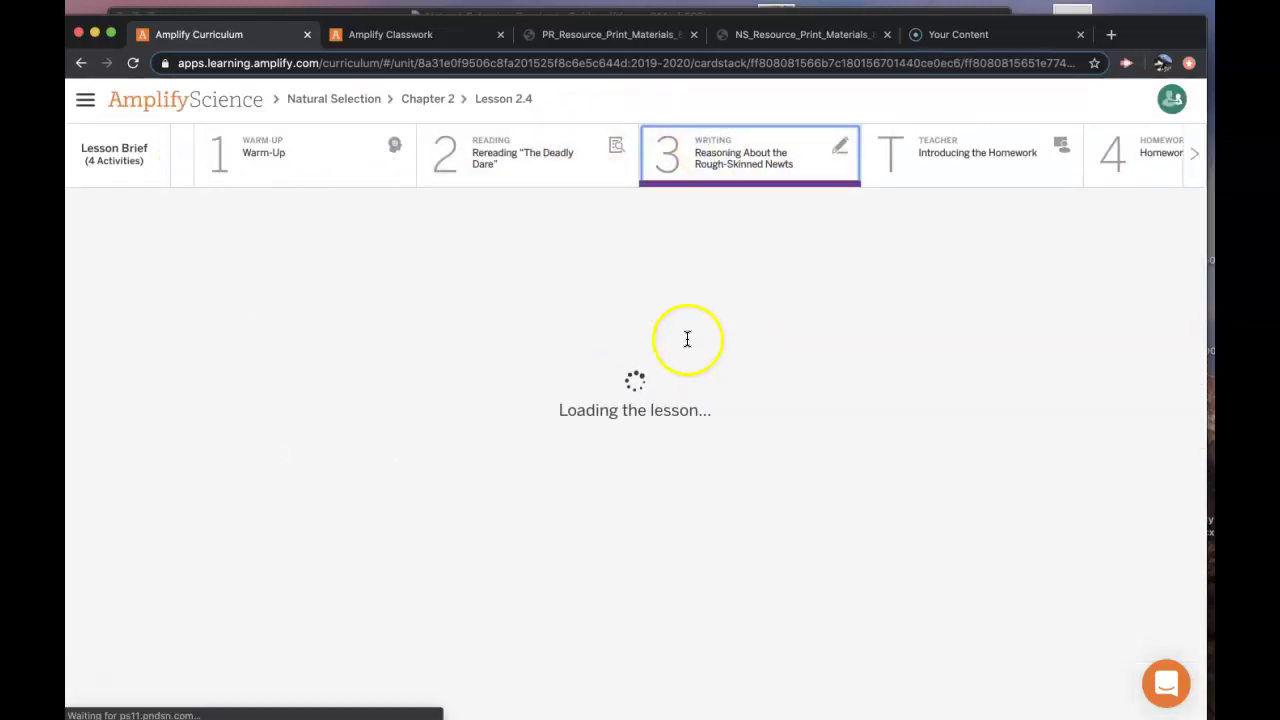
scroll(586, 507, "down", 3)
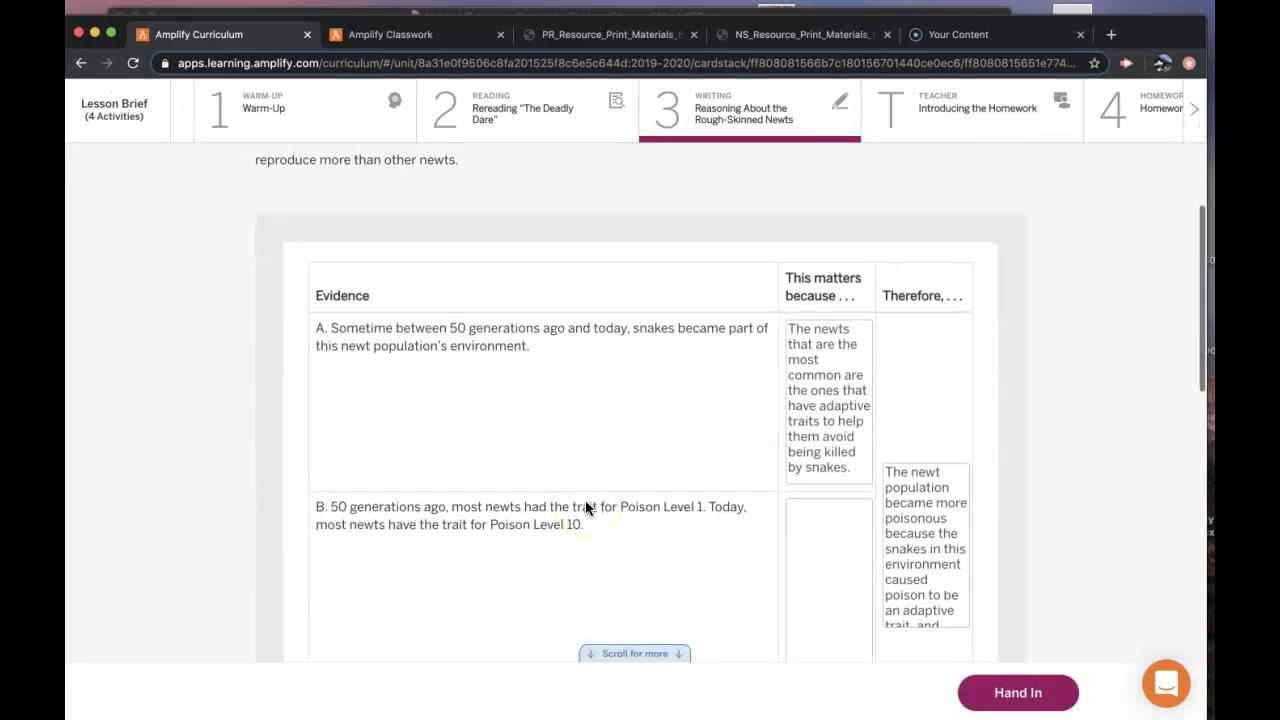
scroll(585, 500, "down", 5)
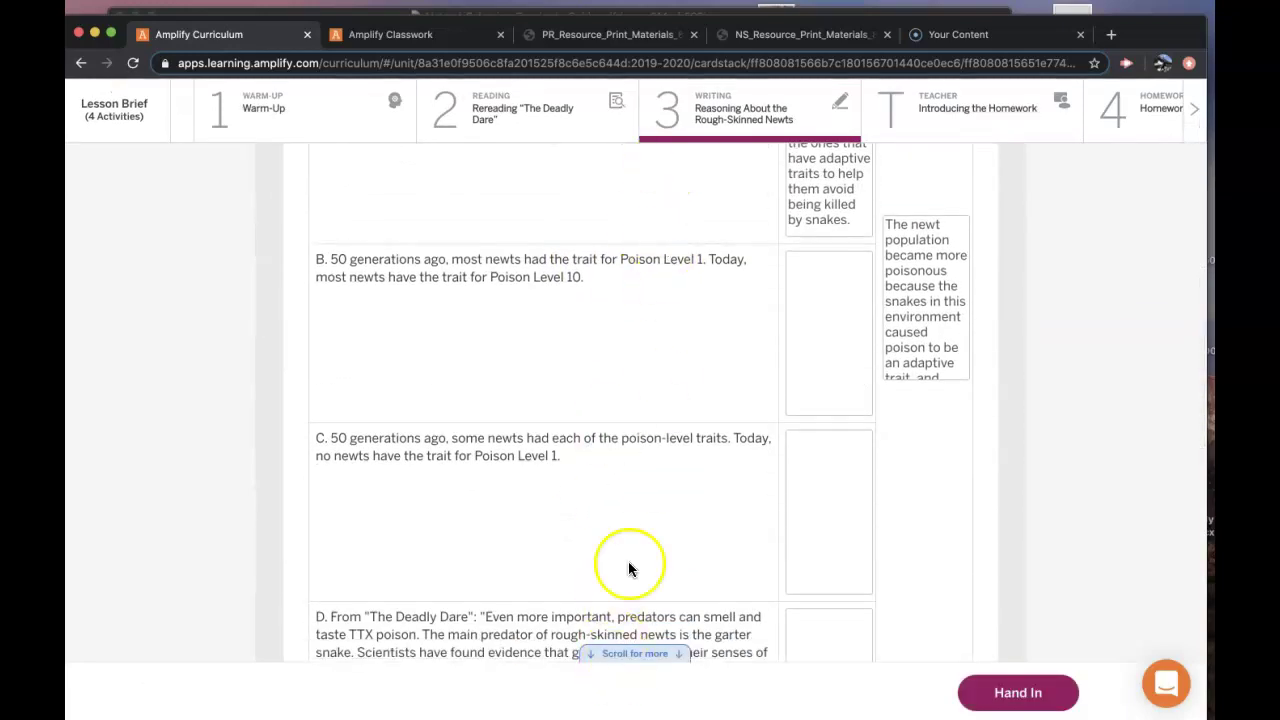
scroll(624, 349, "up", 5)
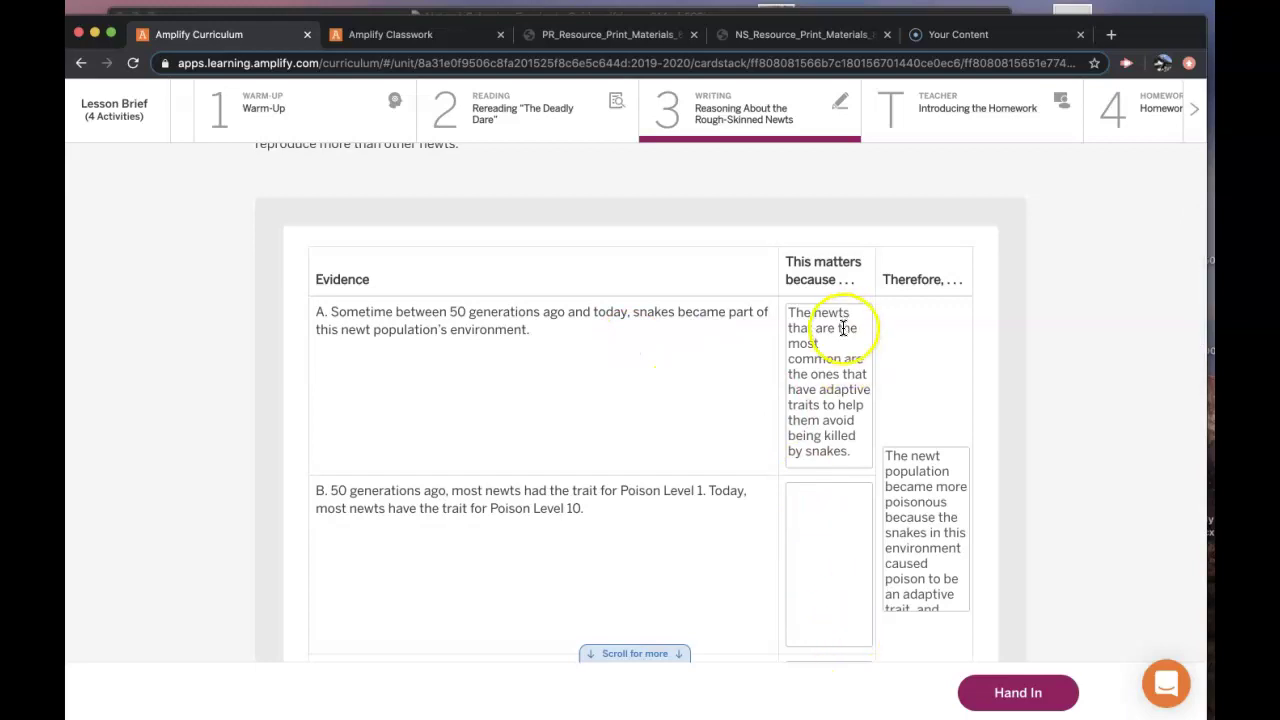